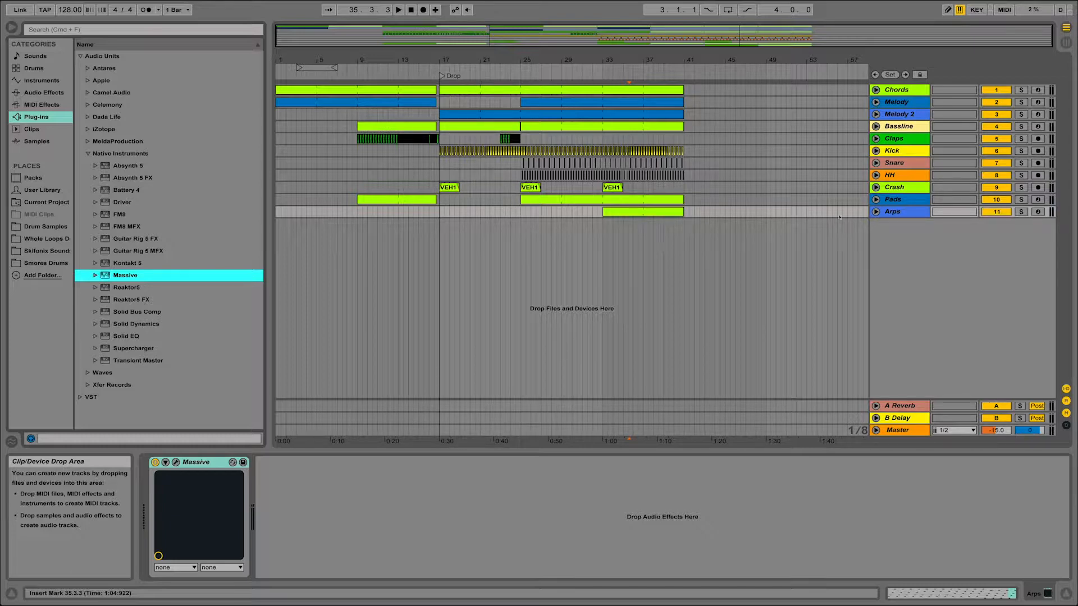
Insert a new MIDI track below Arps, load the Massive synth onto it and close the plug-in window
right_click(903, 231)
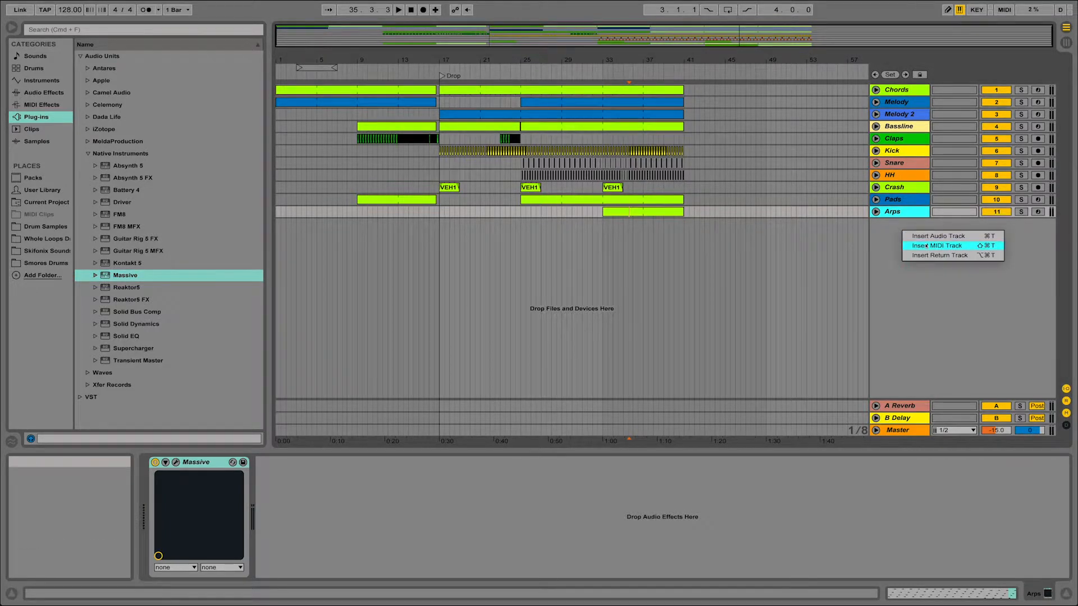
left_click(926, 245)
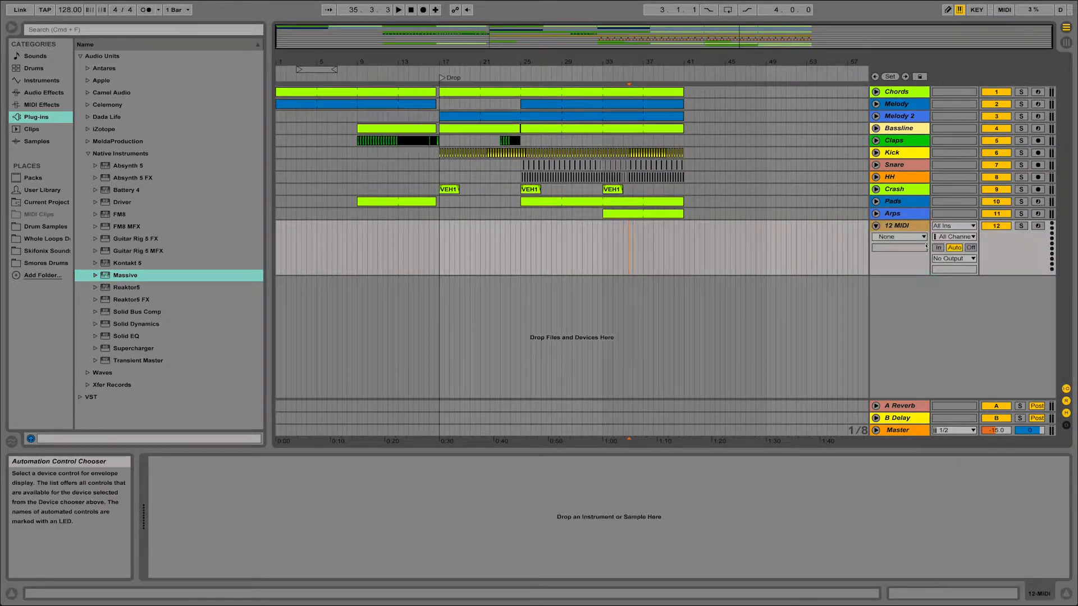
left_click_drag(116, 275, 905, 224)
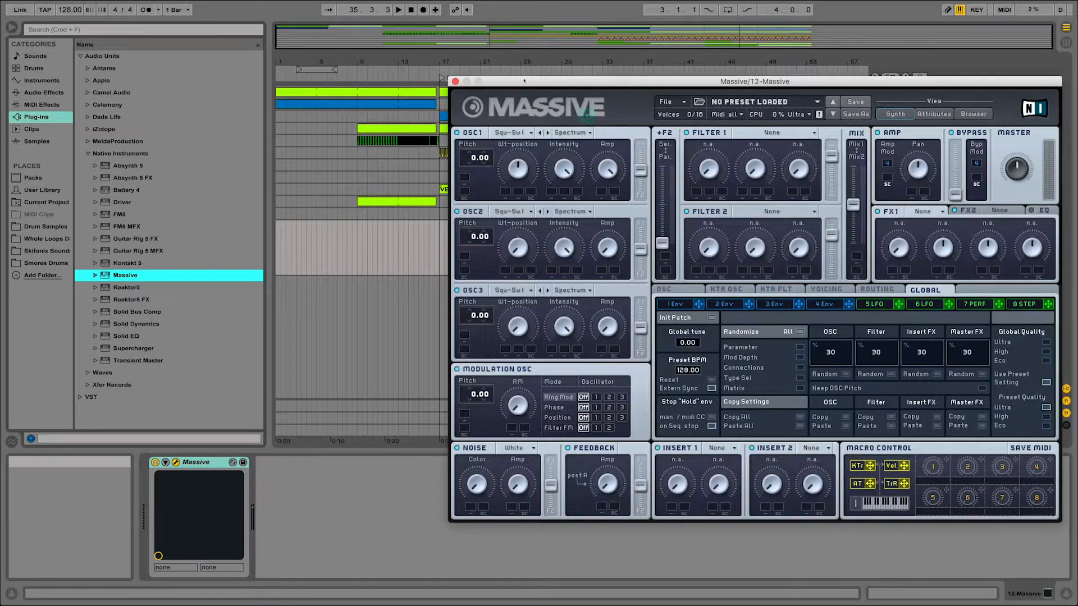
left_click(455, 81)
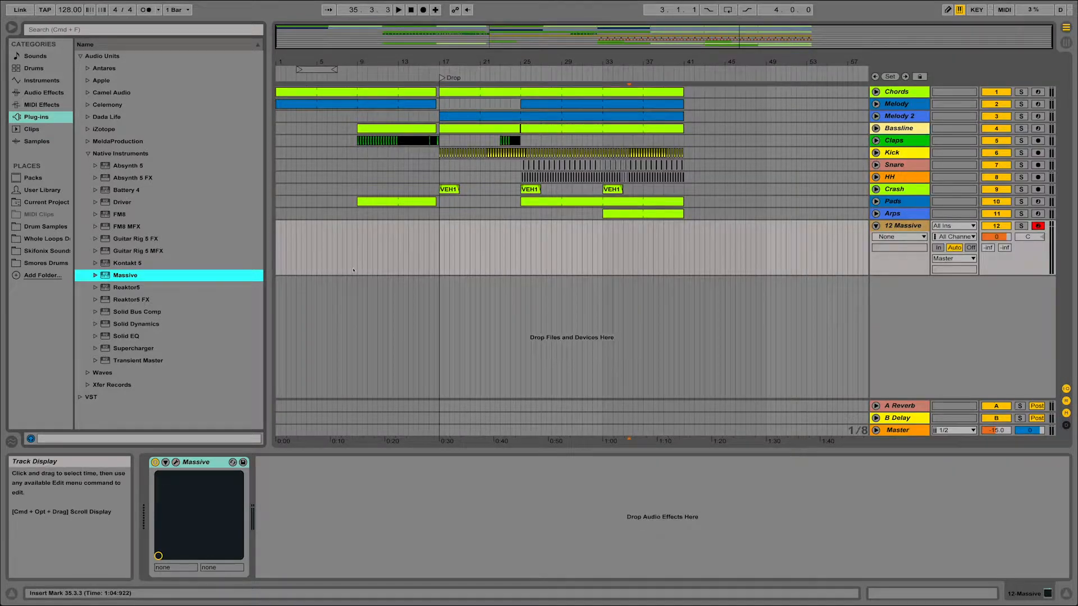
Set the arrangement grid to 1 Bar and create an empty MIDI clip from bar 9 to bar 17 on the Massive track
left_click(356, 263)
right_click(358, 238)
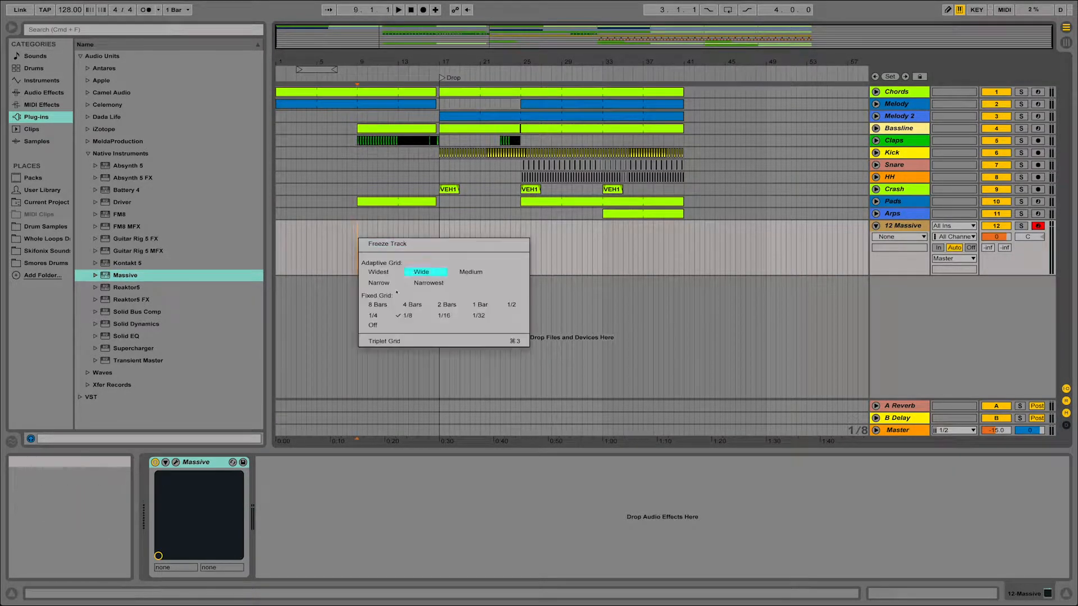
left_click(480, 304)
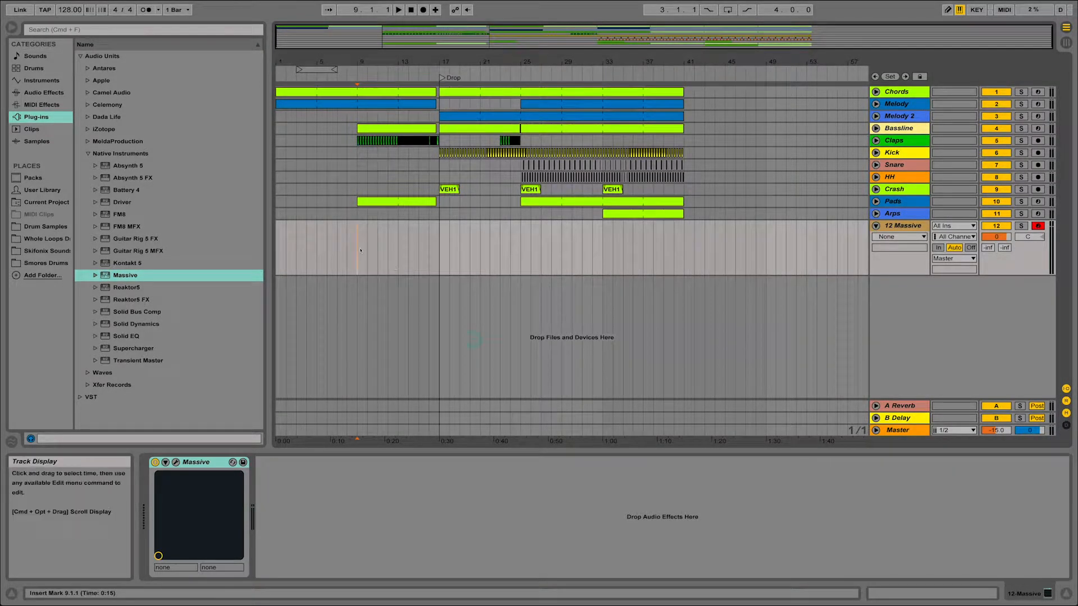
left_click_drag(355, 249, 439, 249)
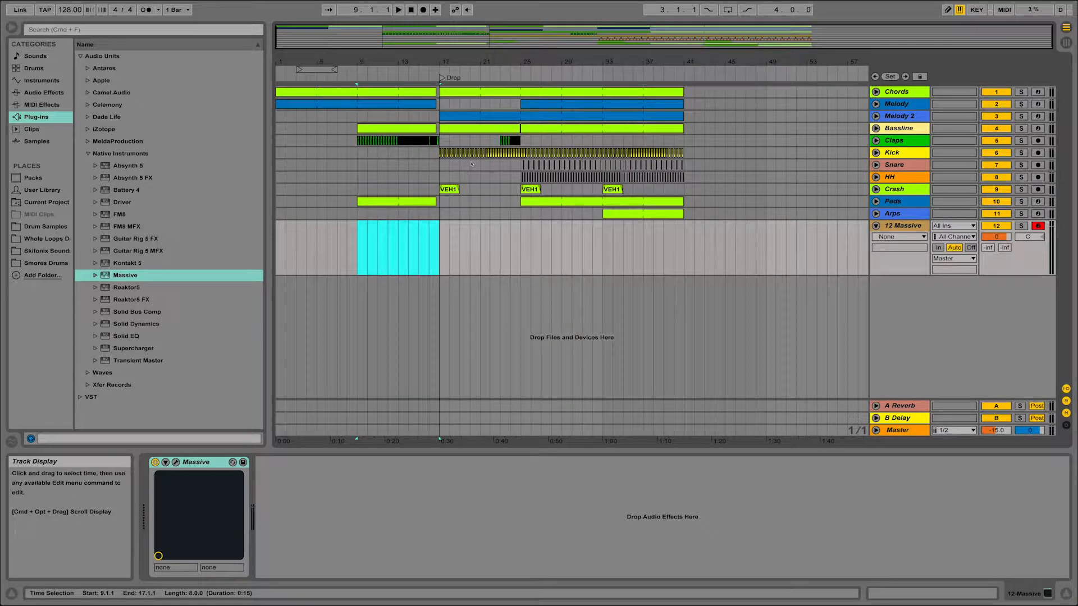
key("super+shift+m")
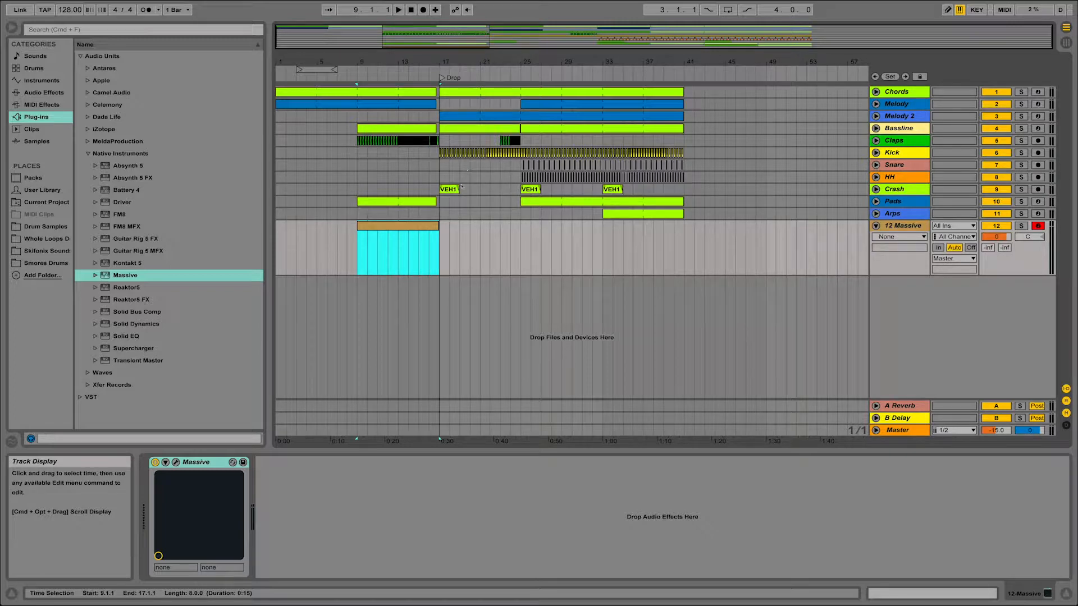
Draw a C1 note spanning all eight bars of the new clip and audition it with the Massive track soloed
double_click(401, 222)
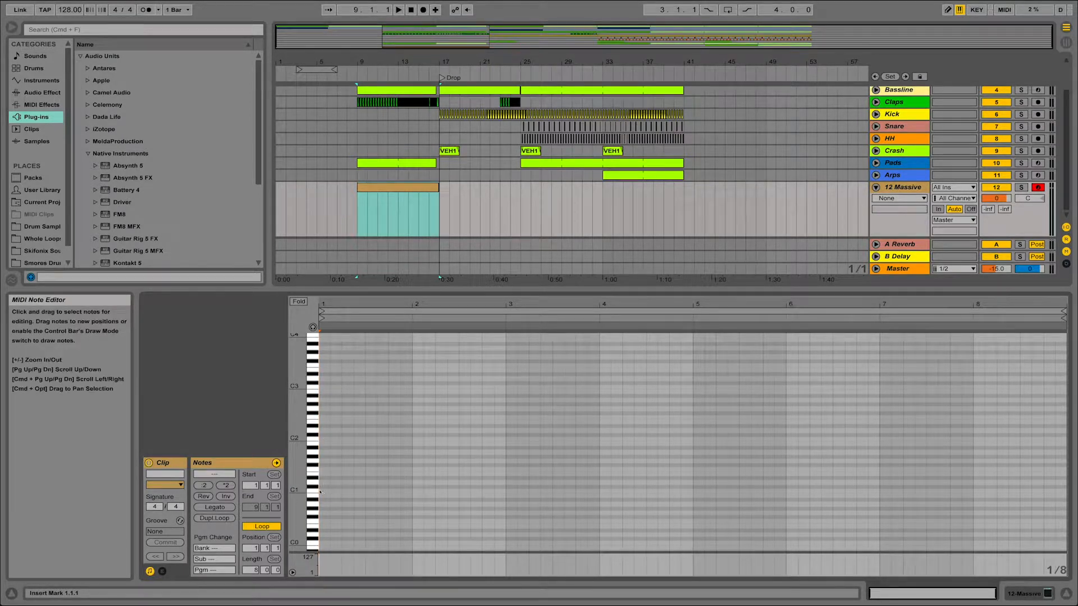
mouse_move(320, 492)
left_mouse_down()
mouse_move(603, 502)
mouse_move(1066, 490)
left_mouse_up()
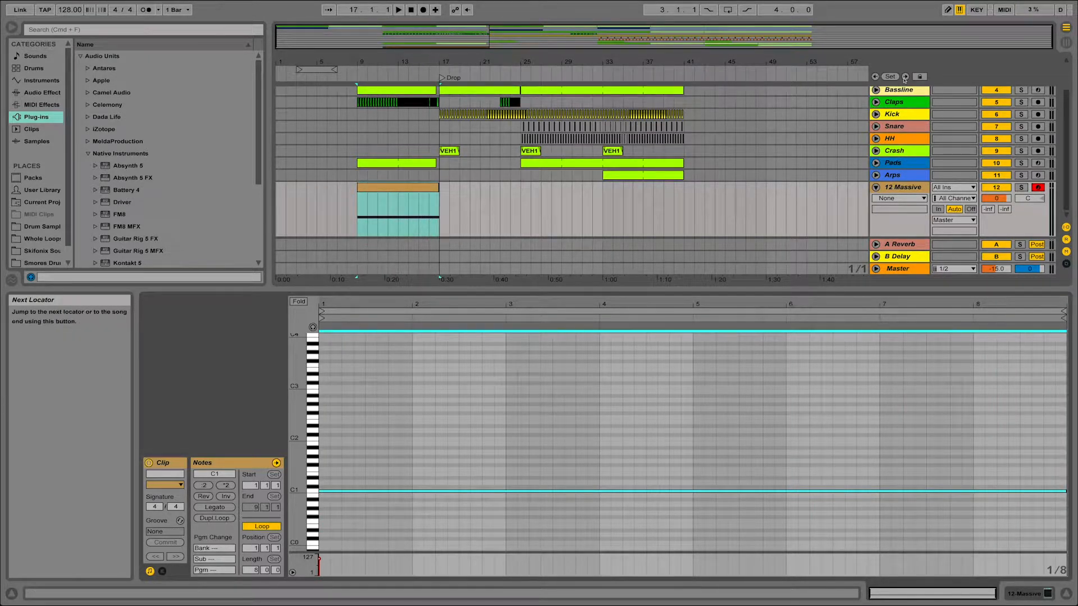
left_click(1021, 187)
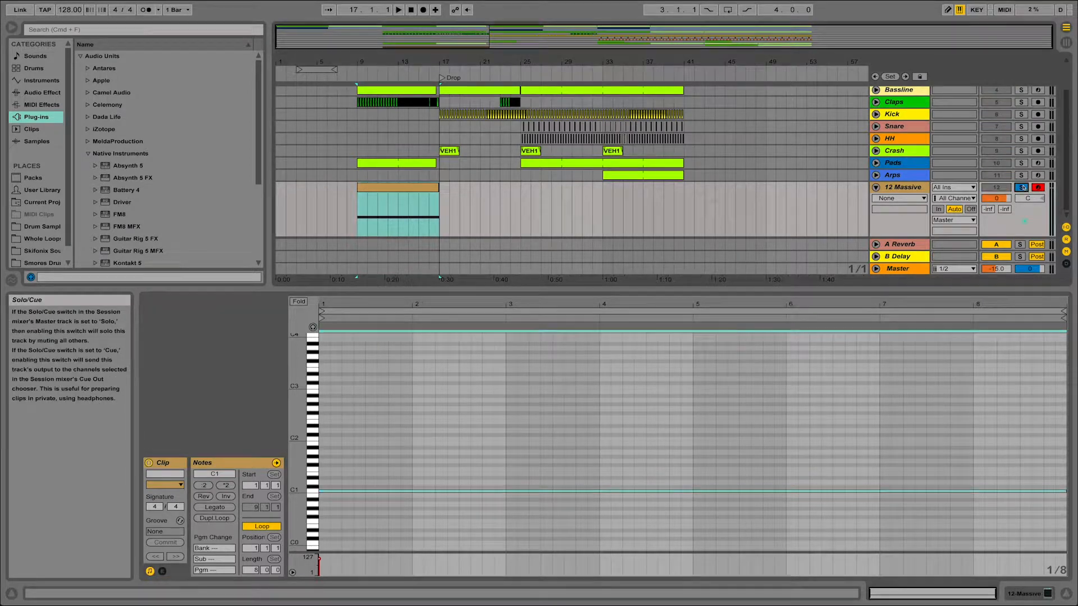
left_click(410, 188)
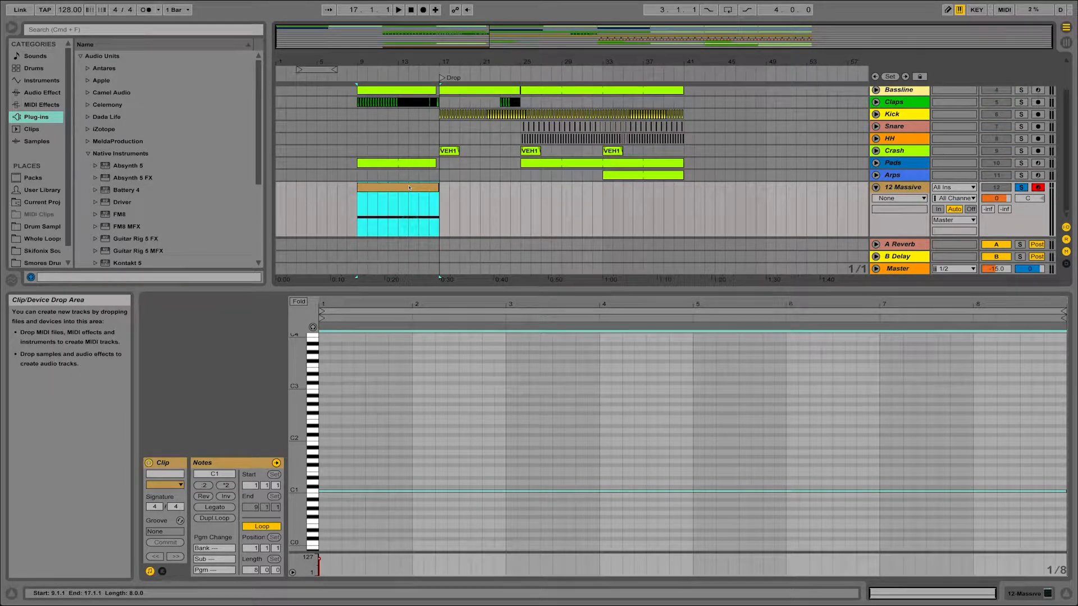
key("space")
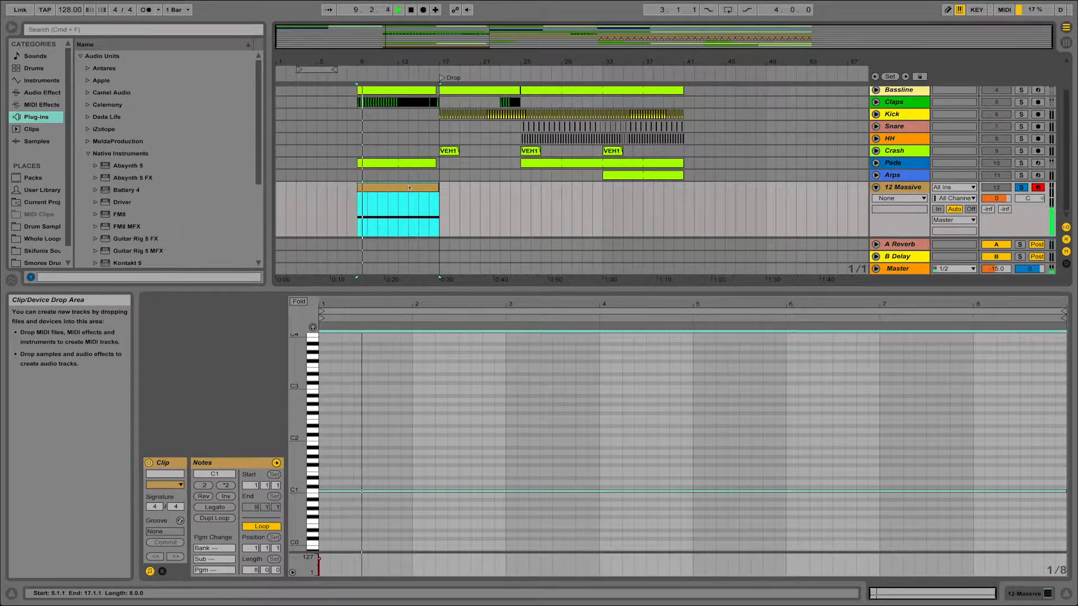
key("space")
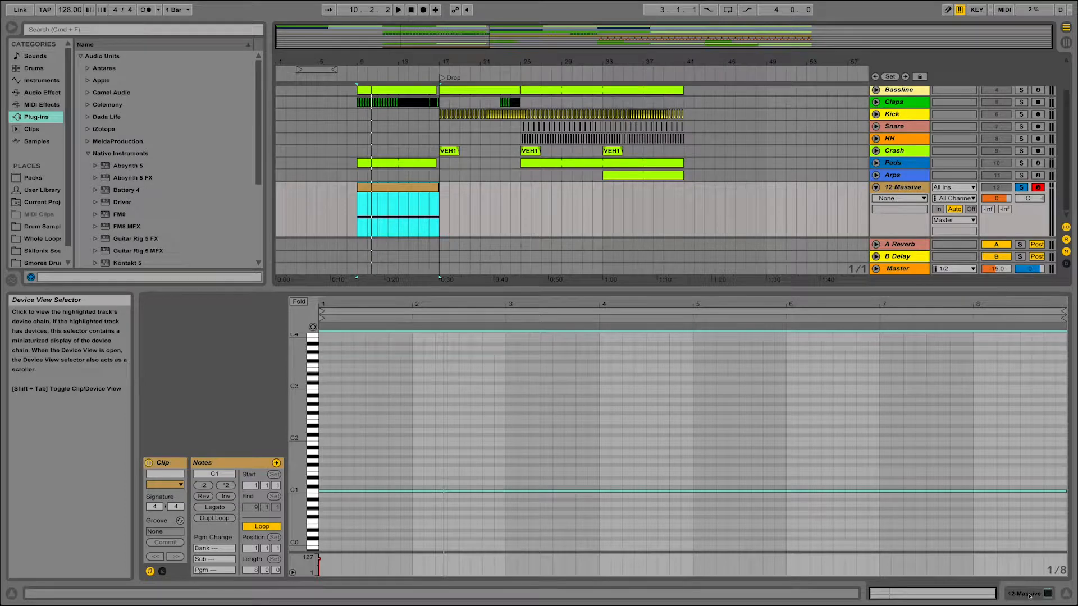
Reopen the Massive plug-in window from the track's device chain and reposition it over the arrangement
left_click(1029, 595)
left_click(1025, 594)
left_click(1020, 594)
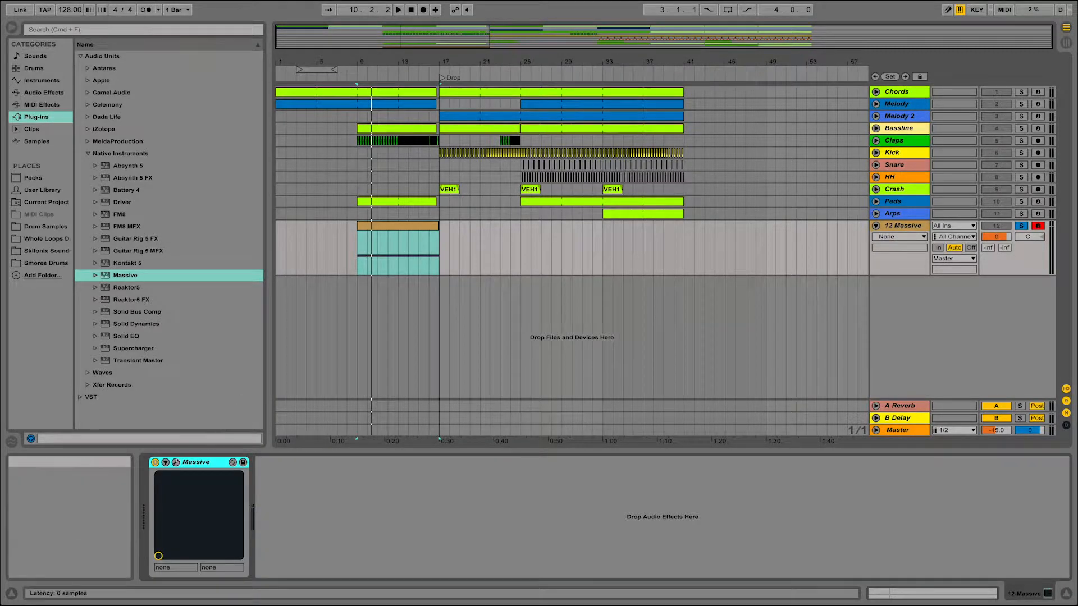
left_click(176, 462)
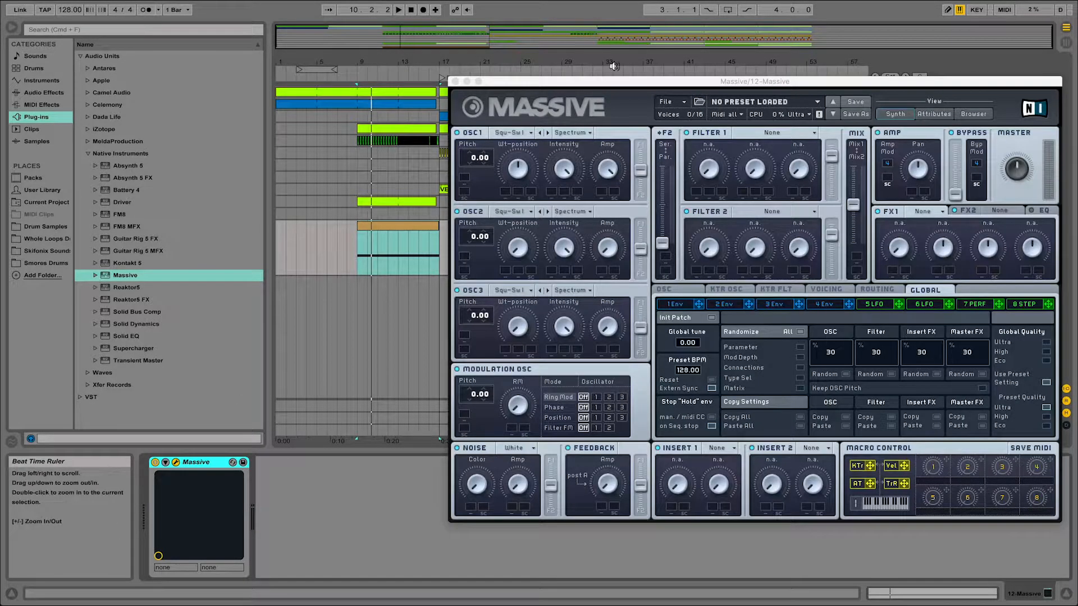
left_click_drag(637, 85, 577, 85)
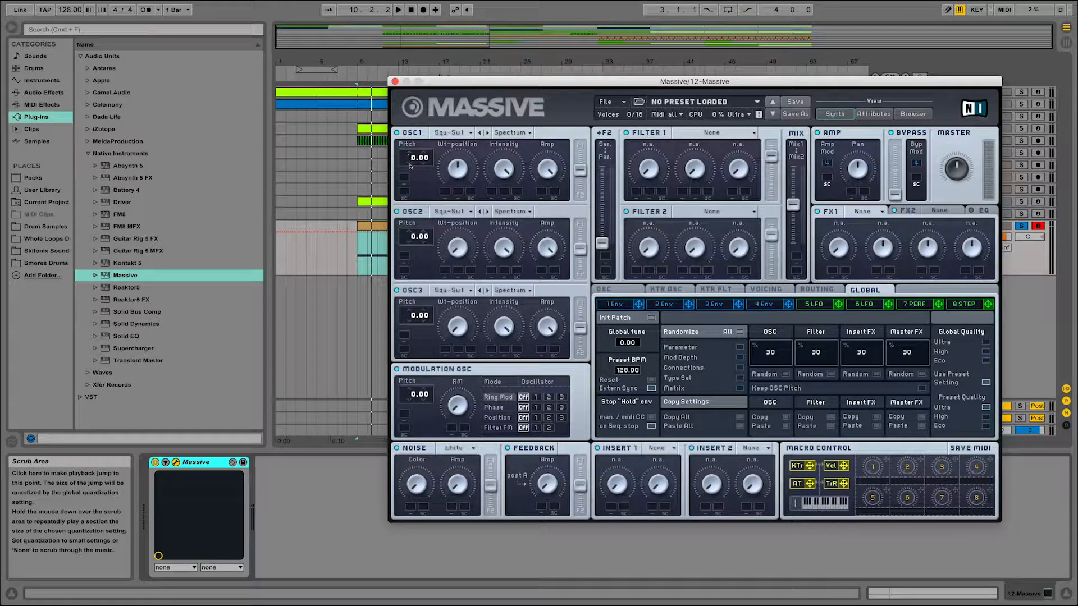
Set the pitch of OSC2 and OSC3 to -12.00 and play the clip to hear the result
left_click_drag(409, 243, 410, 254)
left_click_drag(408, 321, 407, 334)
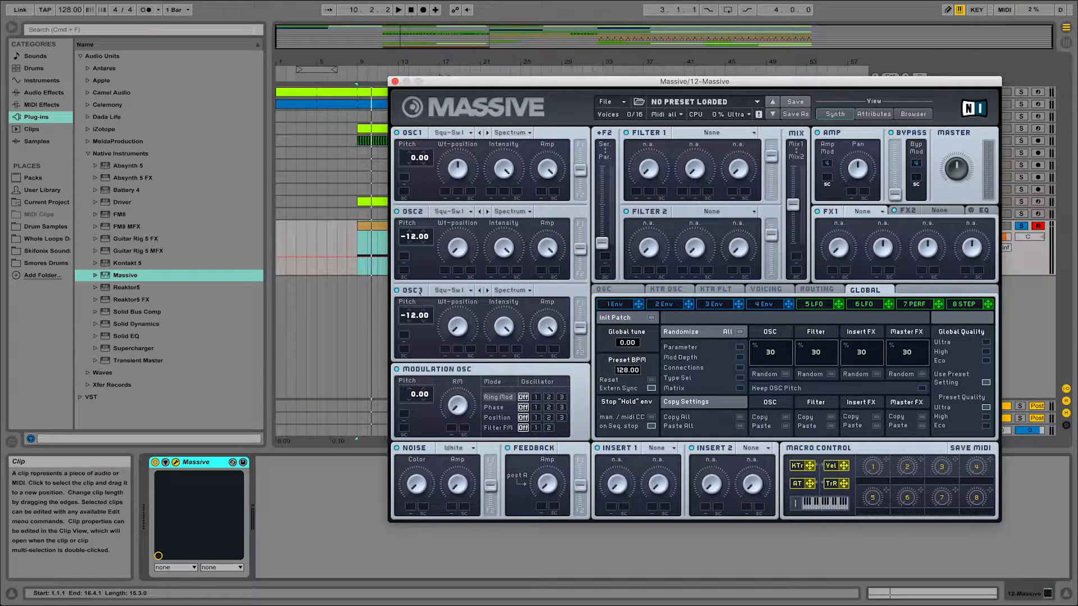
key("space")
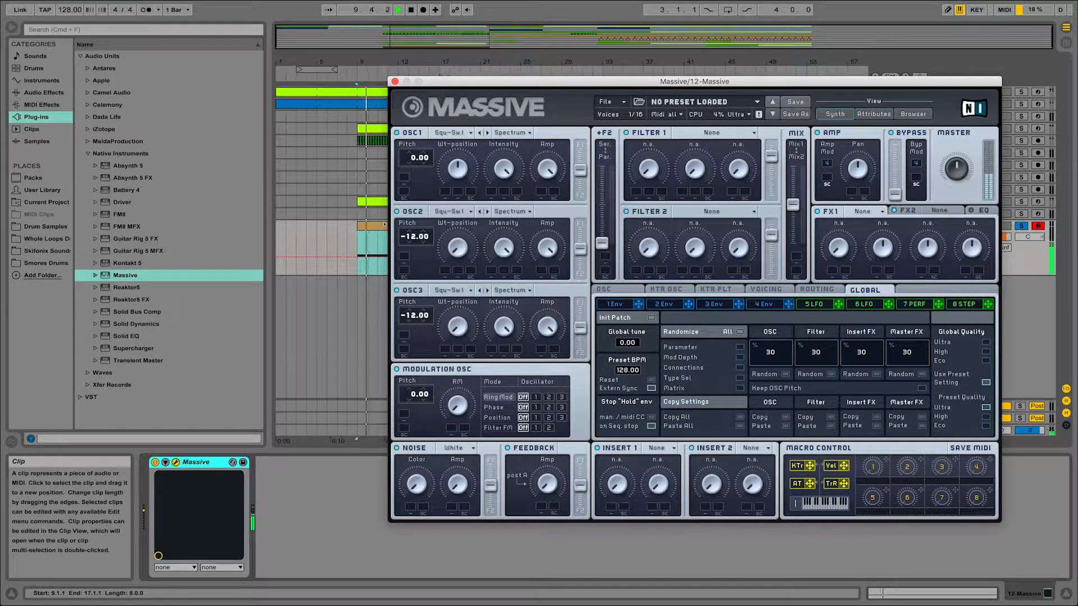
left_click(376, 246)
key("space")
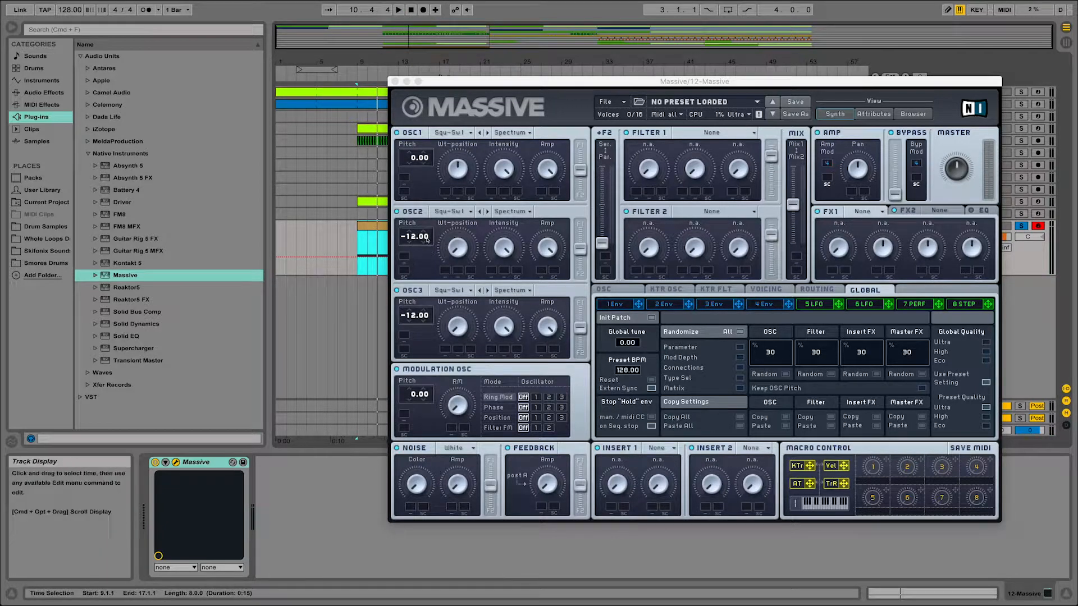
Detune OSC2 to -12.08 and OSC3 to -11.97, and play the clip to check the sound
left_click_drag(425, 239, 427, 252)
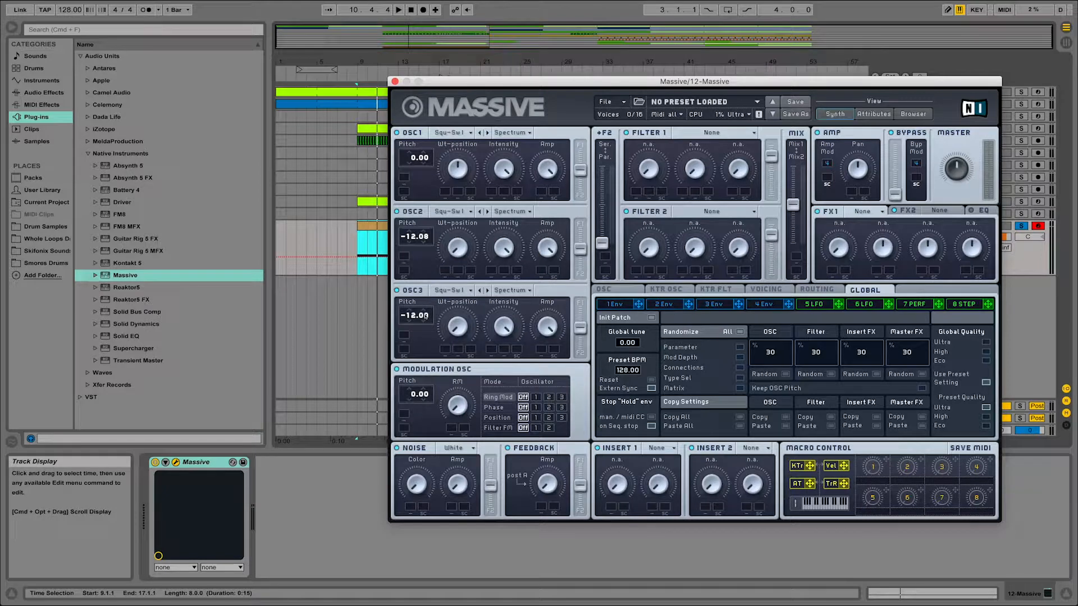
left_click_drag(425, 316, 410, 321)
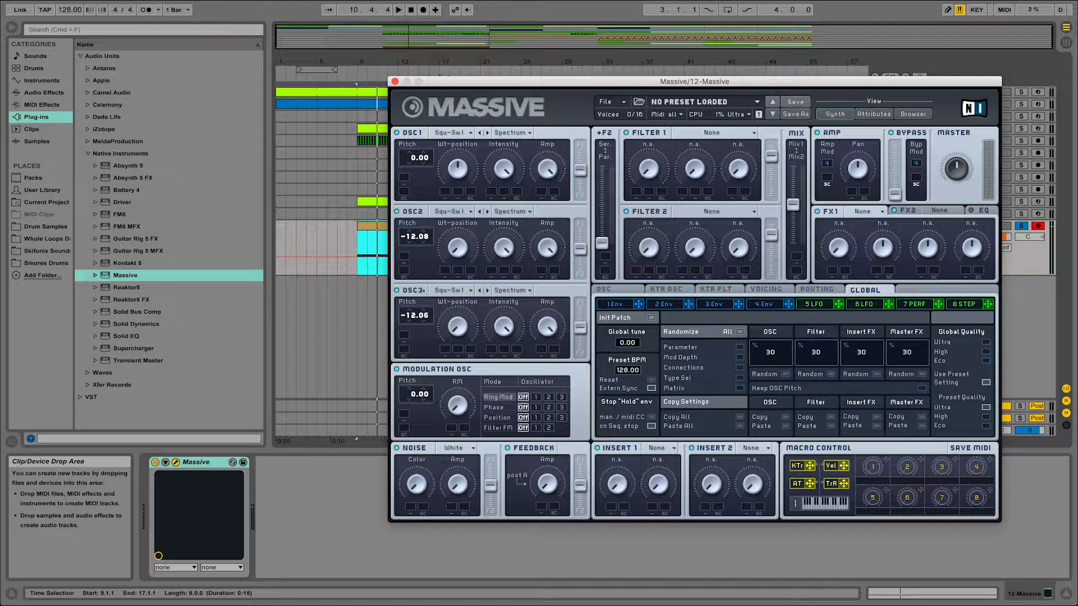
left_click_drag(423, 318, 428, 308)
key("space")
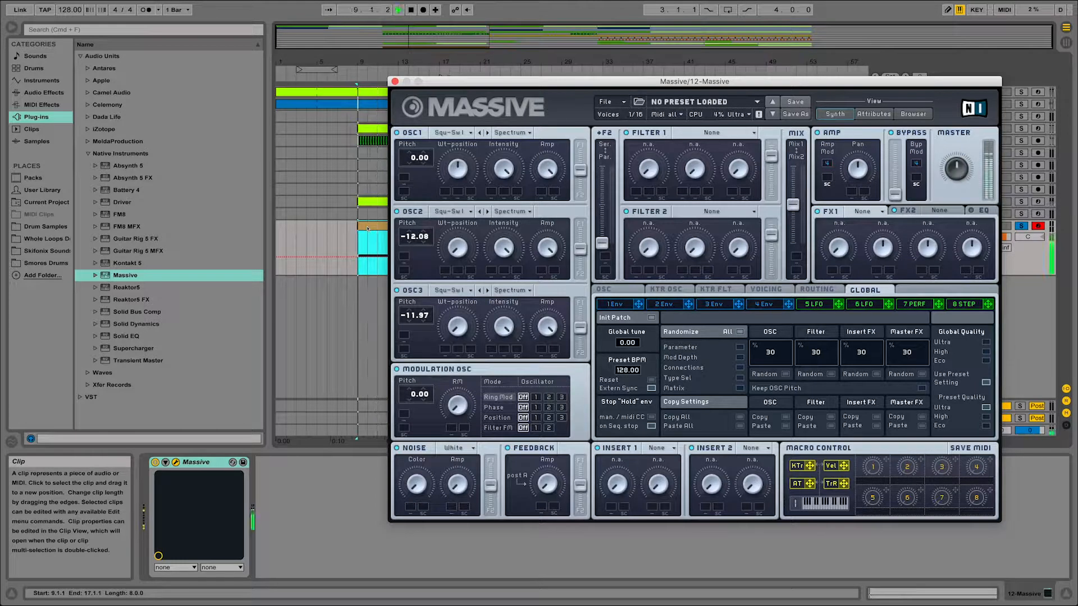
key("space")
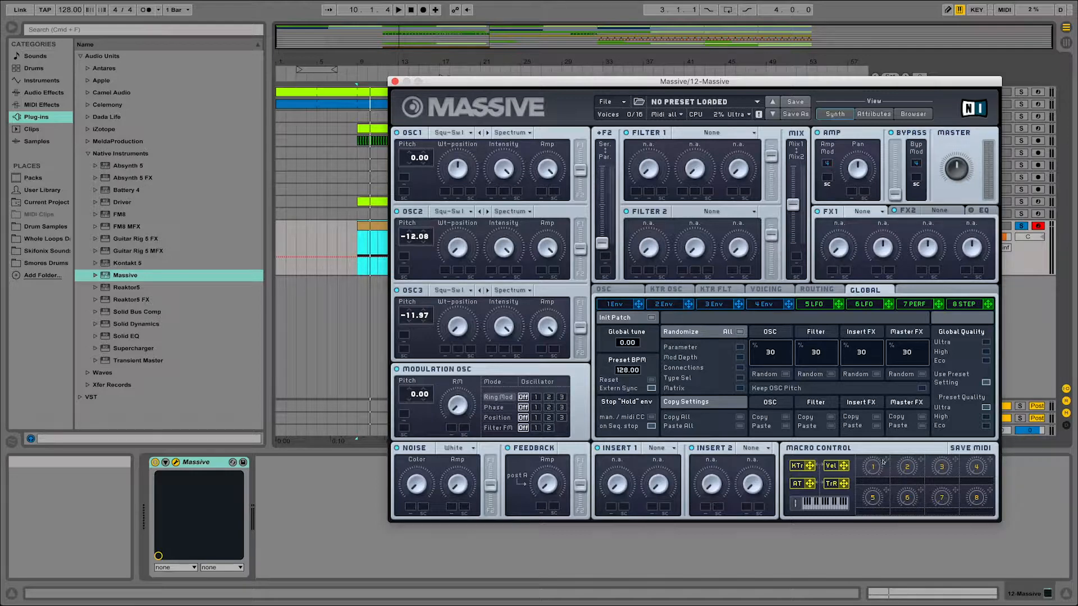
Assign macro 1 to the OSC1 pitch with a modulation amount of 48.00 and audition the clip
left_click_drag(885, 460, 406, 178)
left_click_drag(881, 470, 407, 177)
left_click_drag(416, 177, 425, 118)
key("space")
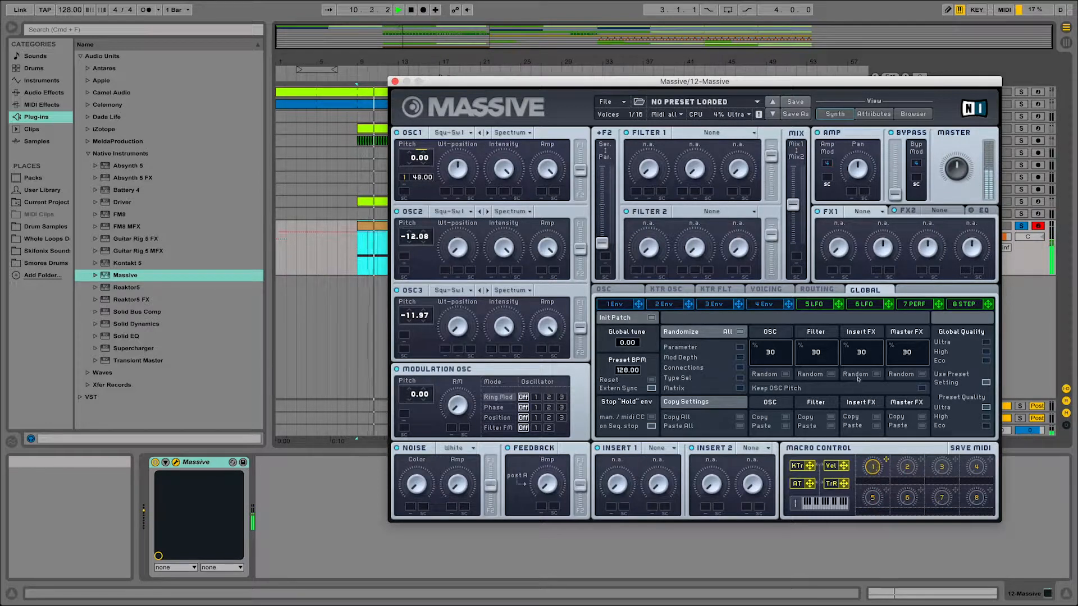
key("space")
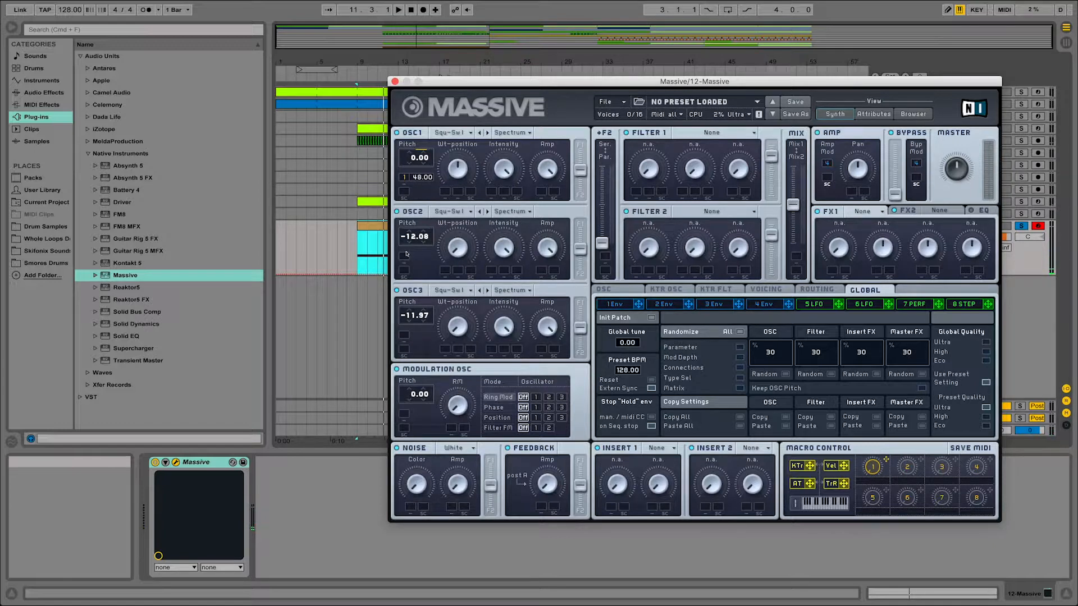
Assign macro 1 to the OSC2 and OSC3 pitch with a modulation amount of 48.00 each and audition the clip
left_click_drag(886, 460, 418, 204)
left_click_drag(884, 460, 429, 274)
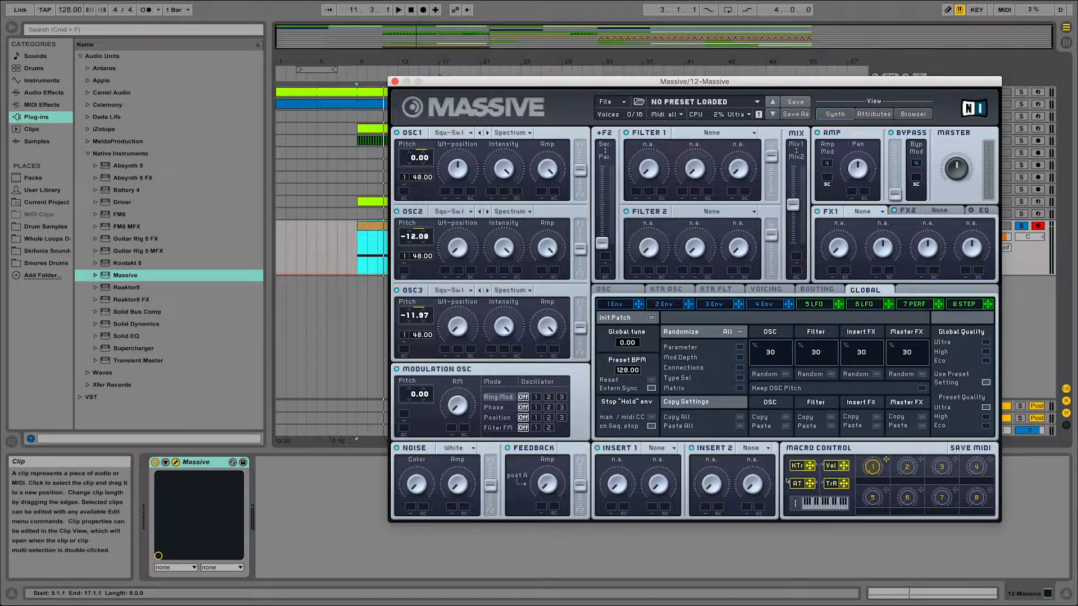
key("space")
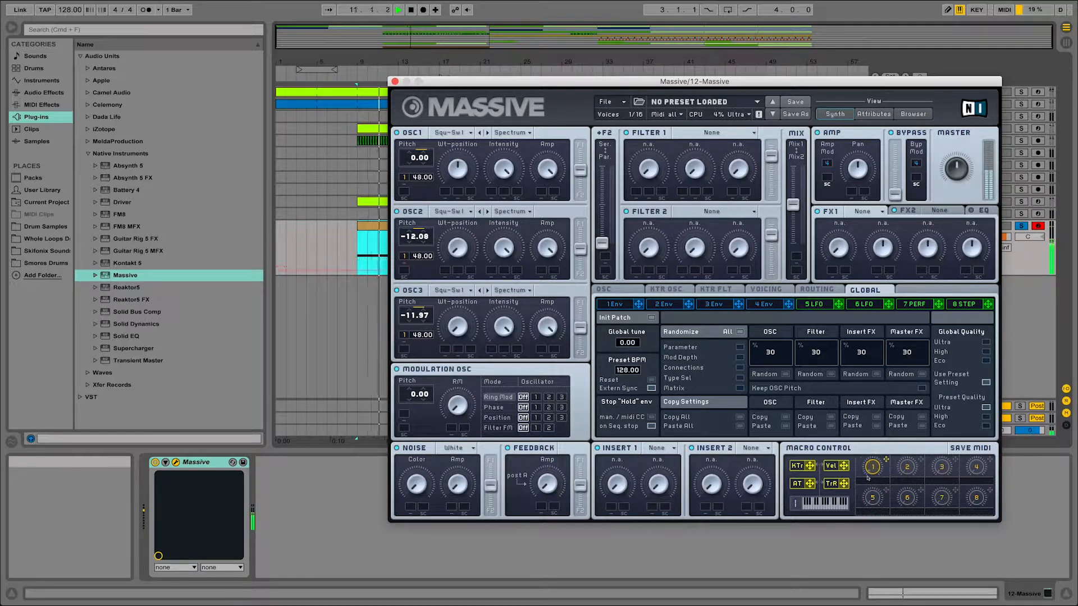
key("space")
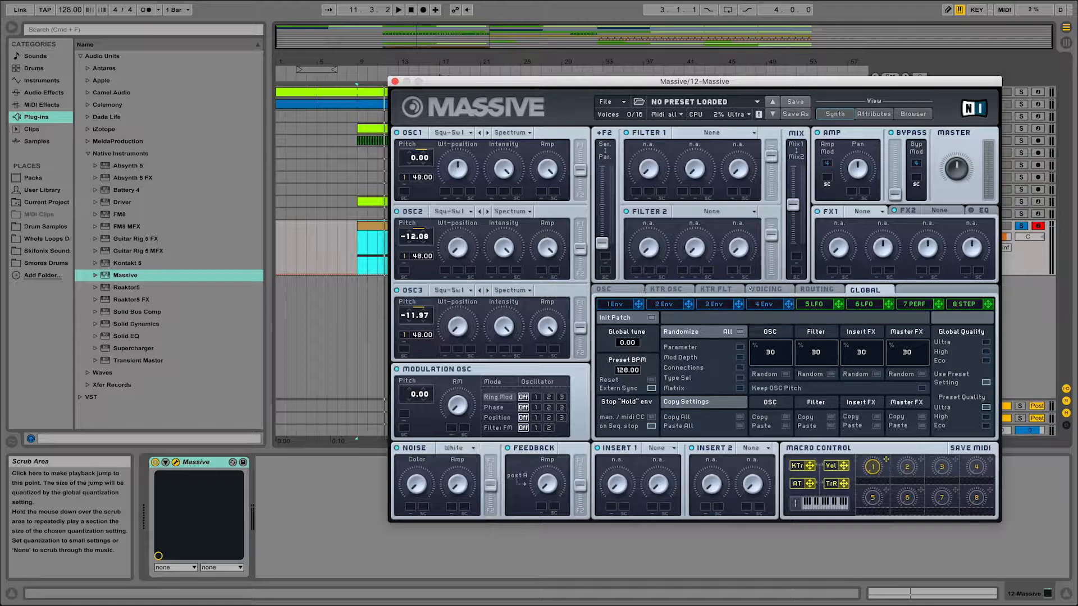
Set the Unisono voice count to 7 in Massive's voicing settings and play the clip
left_click(759, 290)
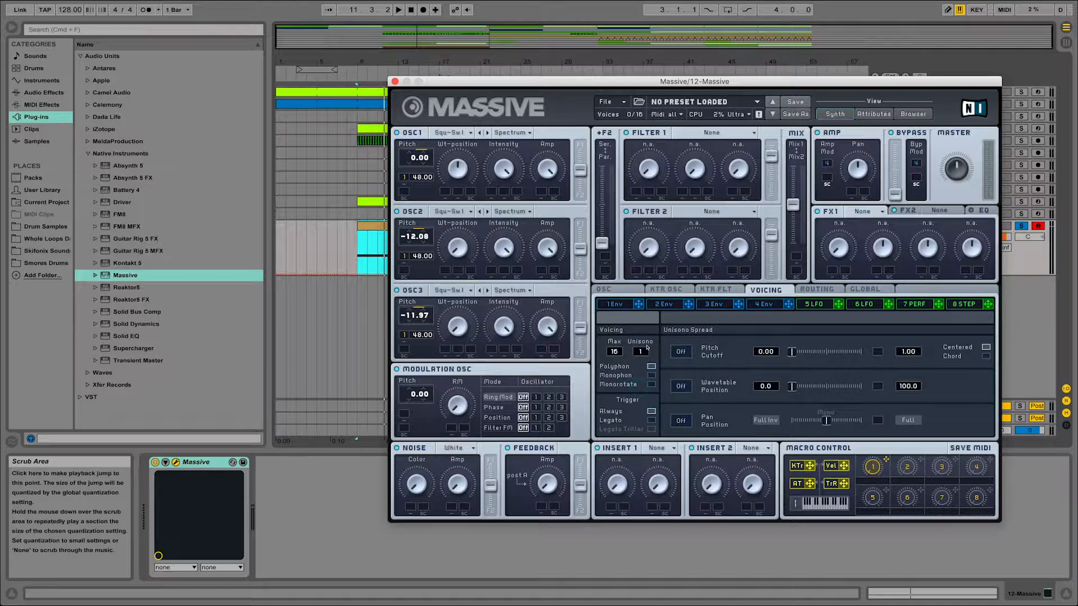
left_click_drag(639, 352, 649, 334)
key("space")
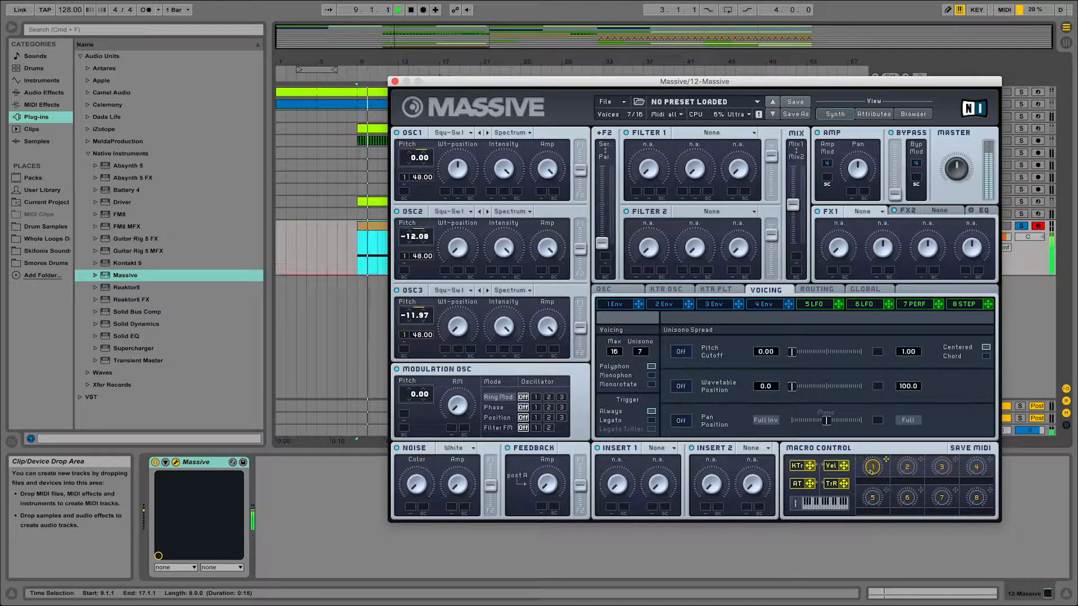
key("space")
Turn on the Pitch Cutoff unisono spread and play the clip to hear the widened sound
left_click(681, 352)
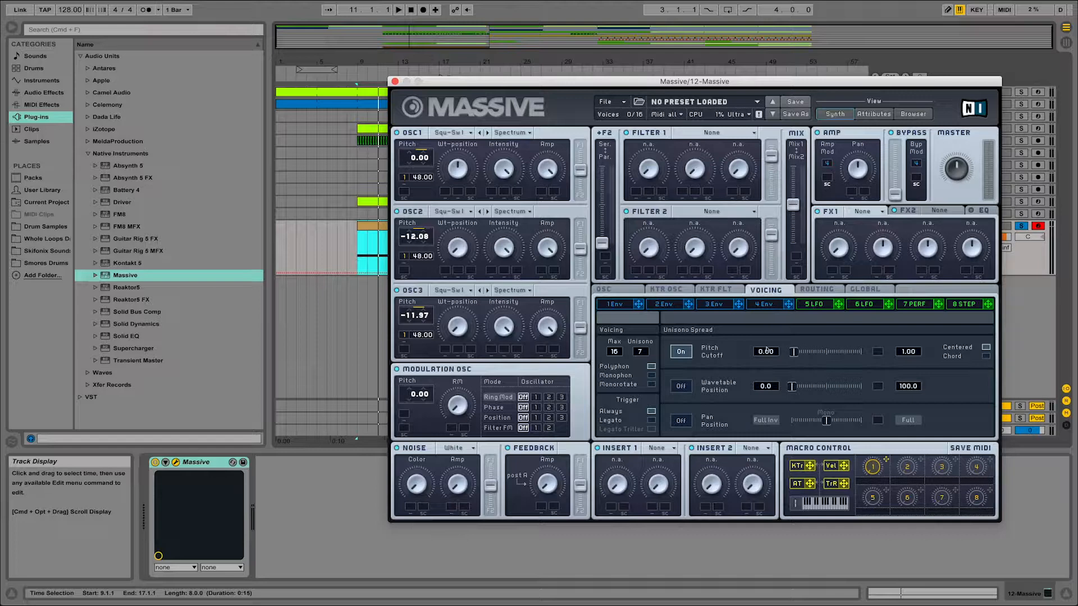
key("space")
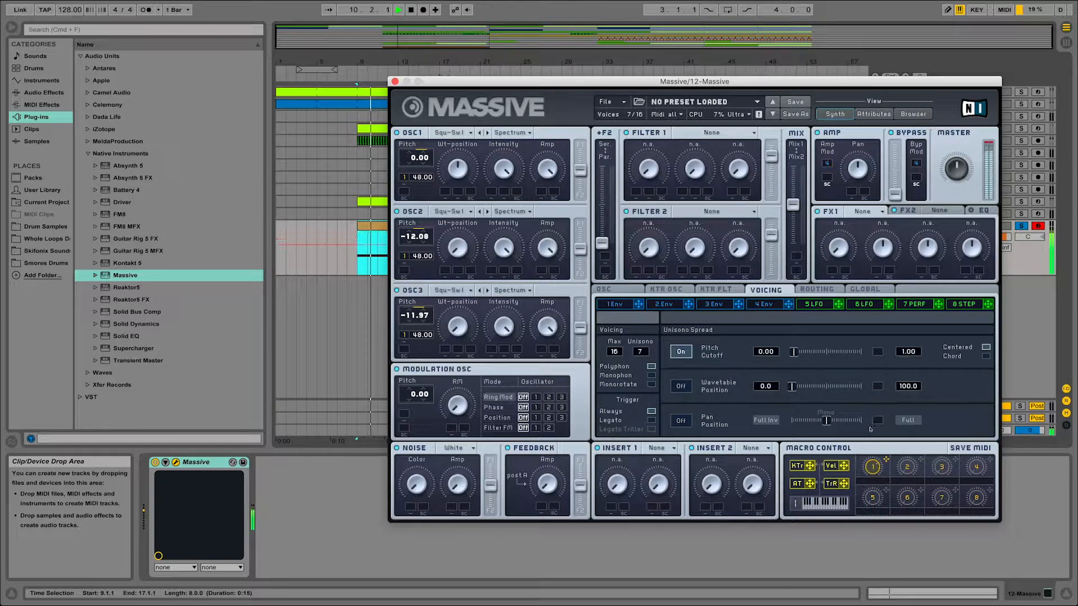
key("space")
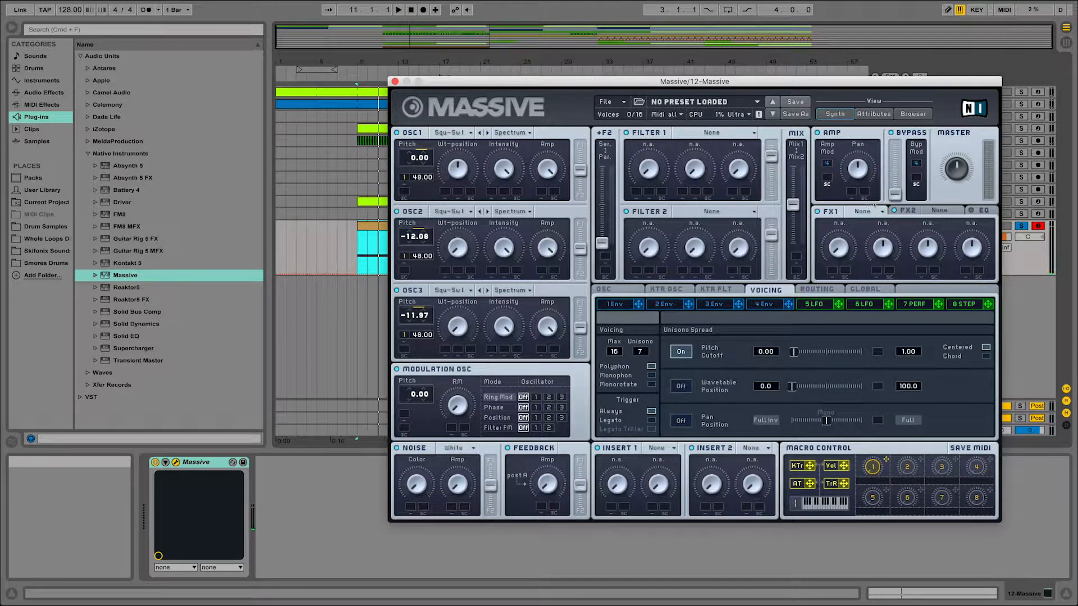
Load Dimension Expander in FX1 and Reverb in FX2, and adjust the reverb's knobs
left_click(869, 212)
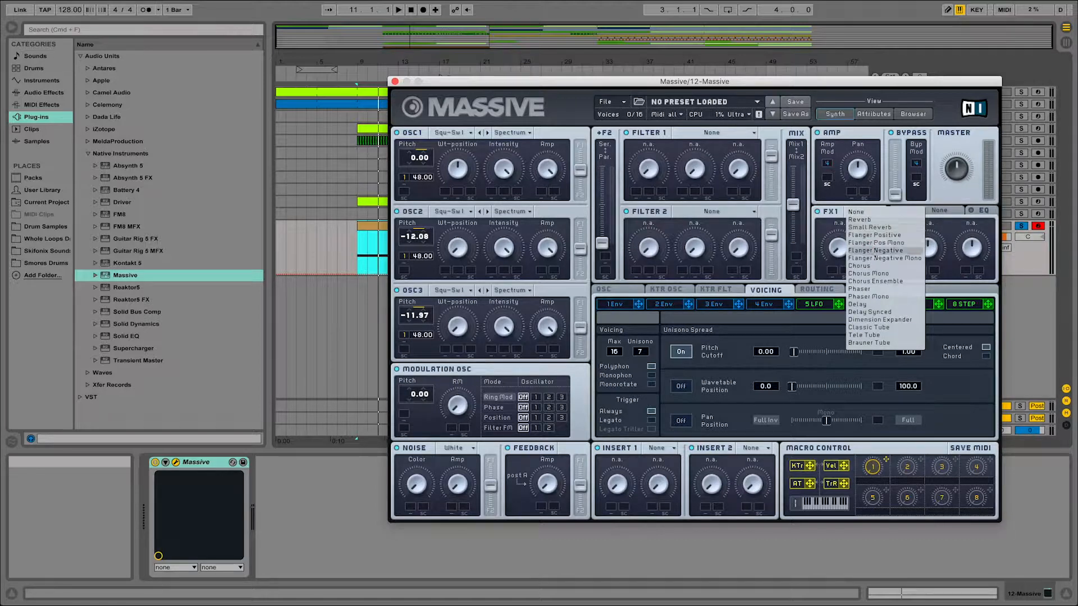
left_click(881, 320)
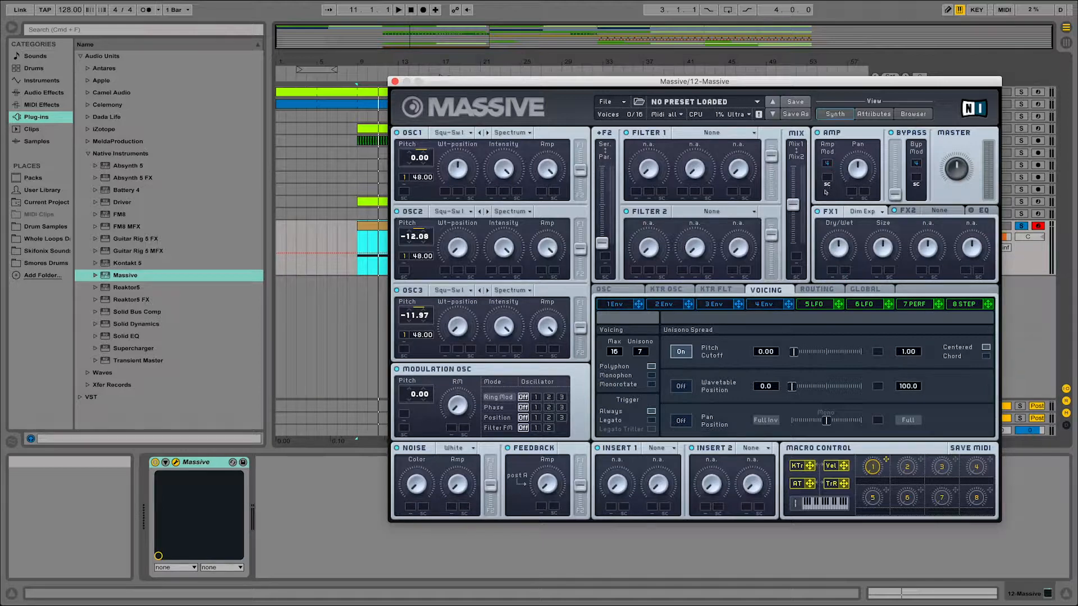
left_click(935, 211)
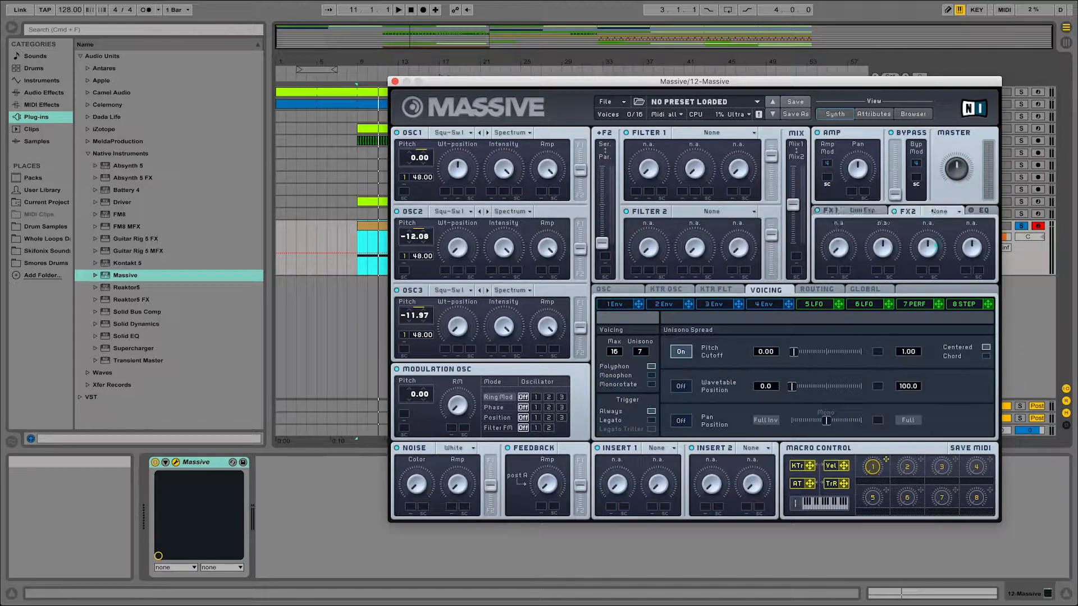
left_click(935, 211)
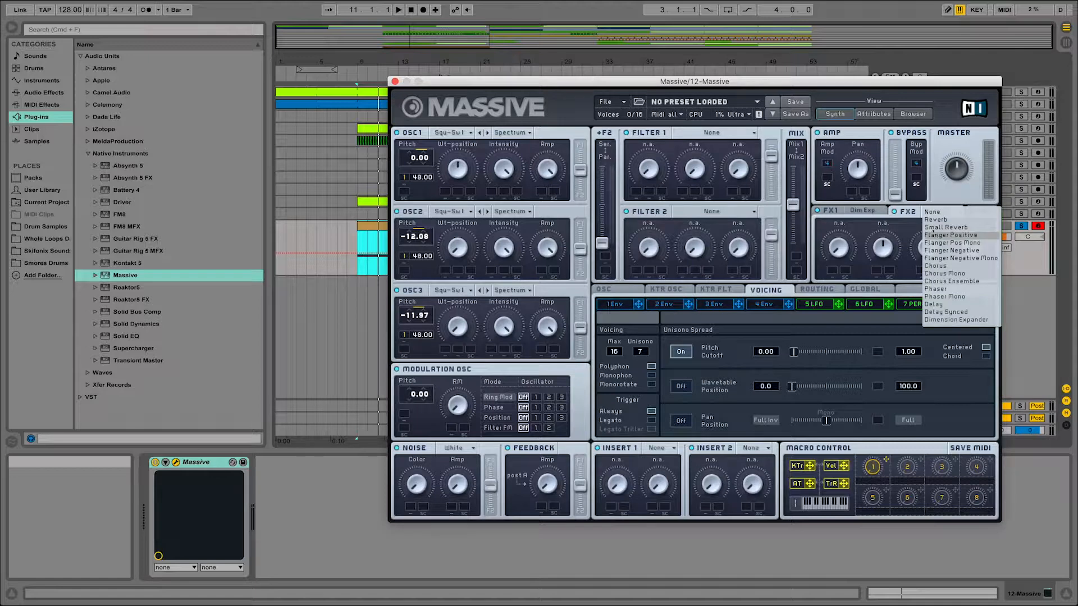
left_click(936, 220)
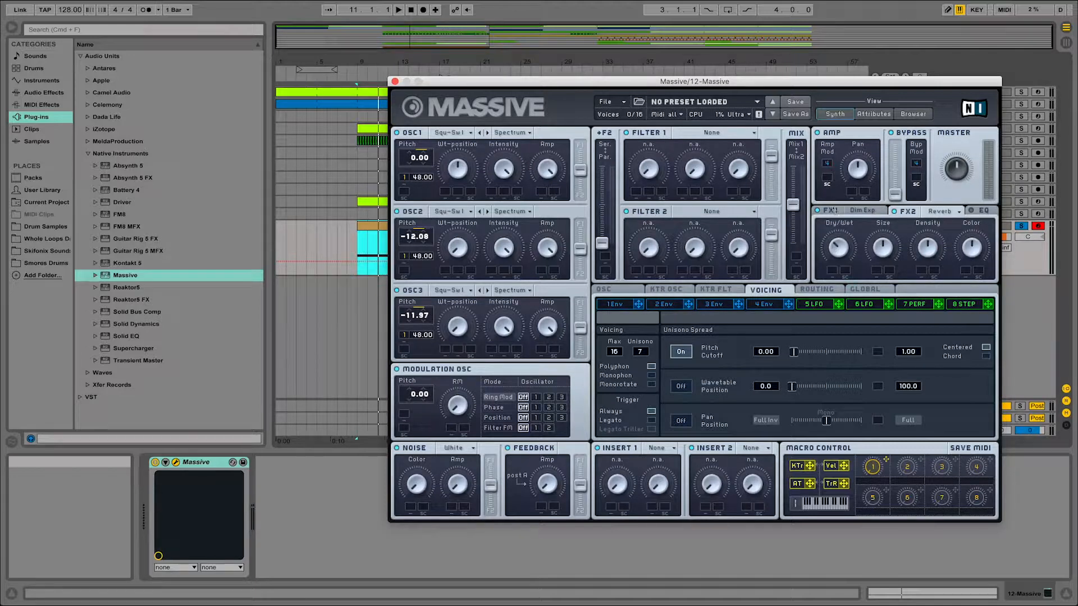
left_click_drag(932, 249, 967, 242)
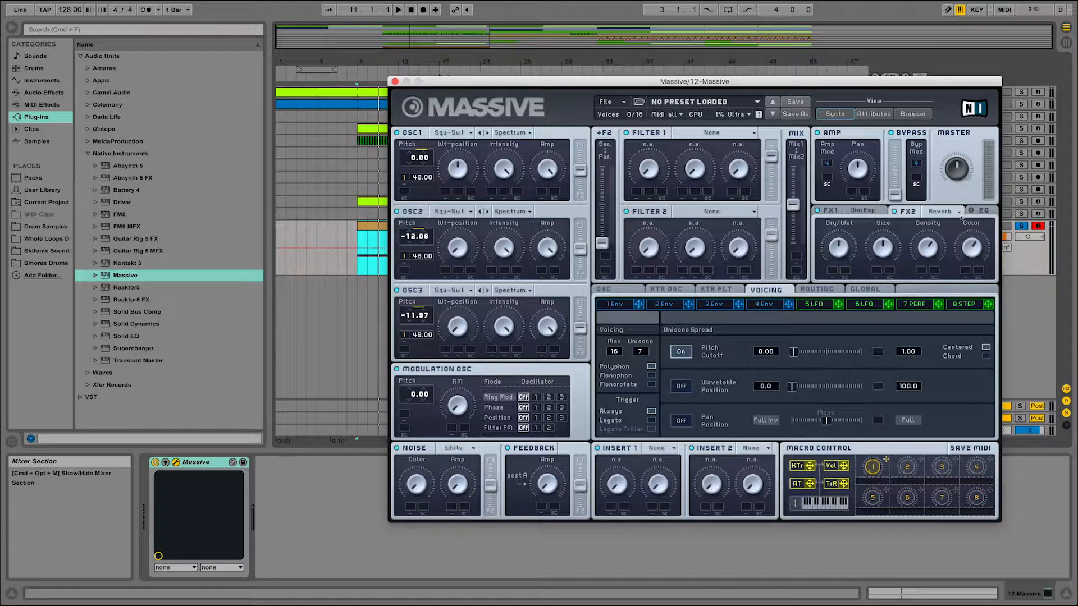
Bring up Massive's EQ and turn down its Low Shelf to thin out the low end
left_click(978, 212)
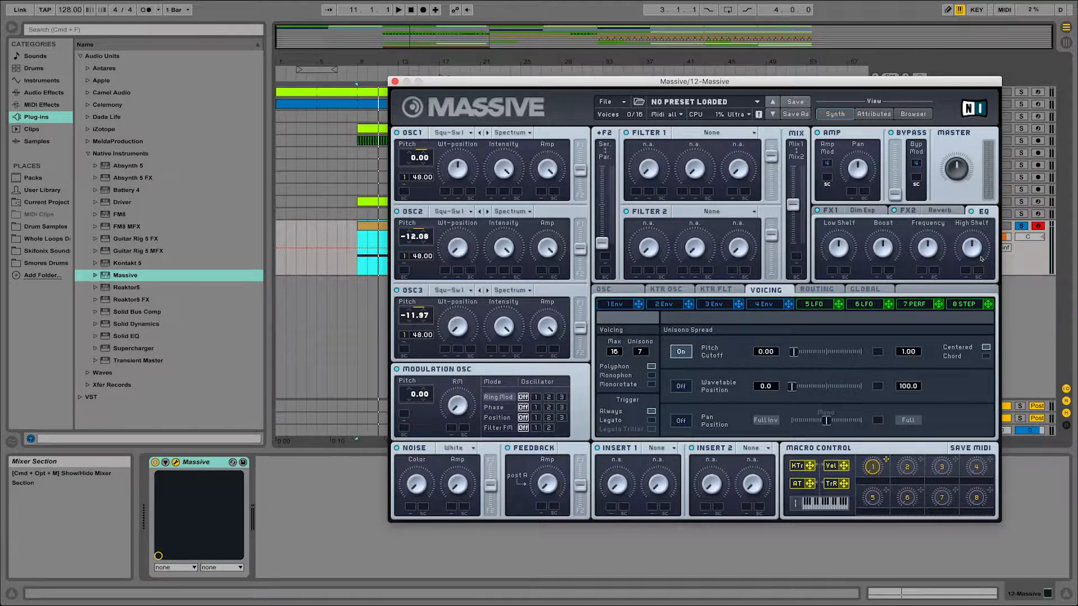
left_click_drag(844, 245, 844, 261)
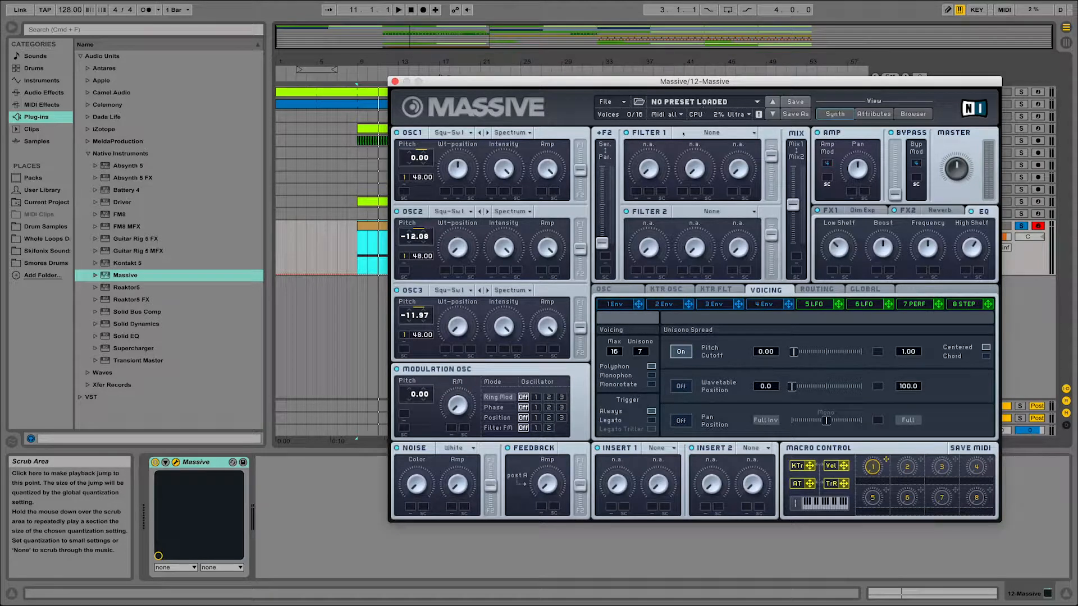
Set Filter 1 to Lowpass 4 and route OSC1, OSC2 and OSC3 fully into Filter 1
left_click(701, 130)
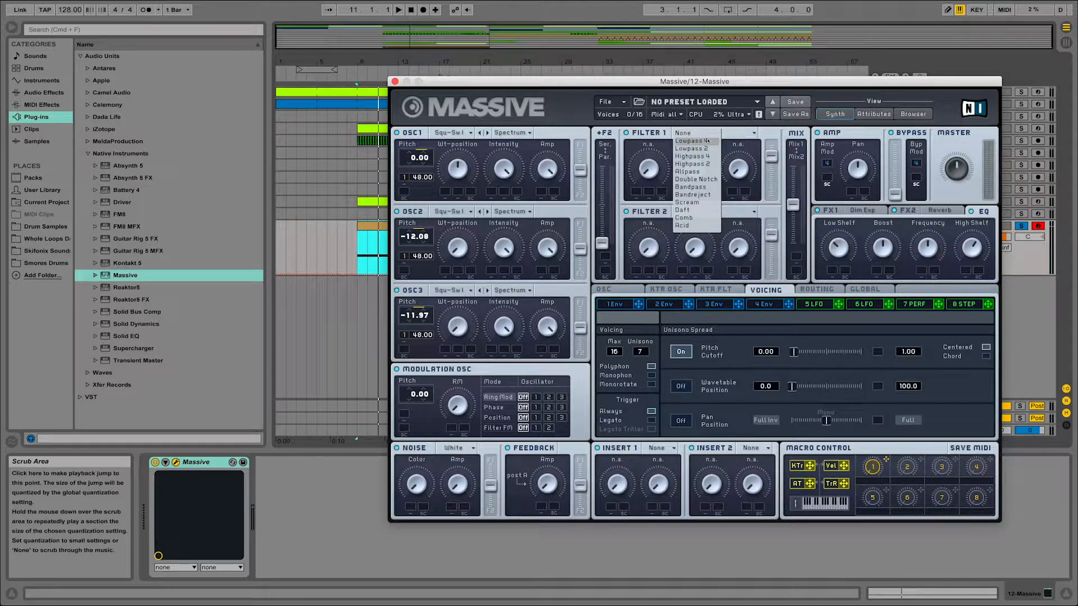
left_click(682, 151)
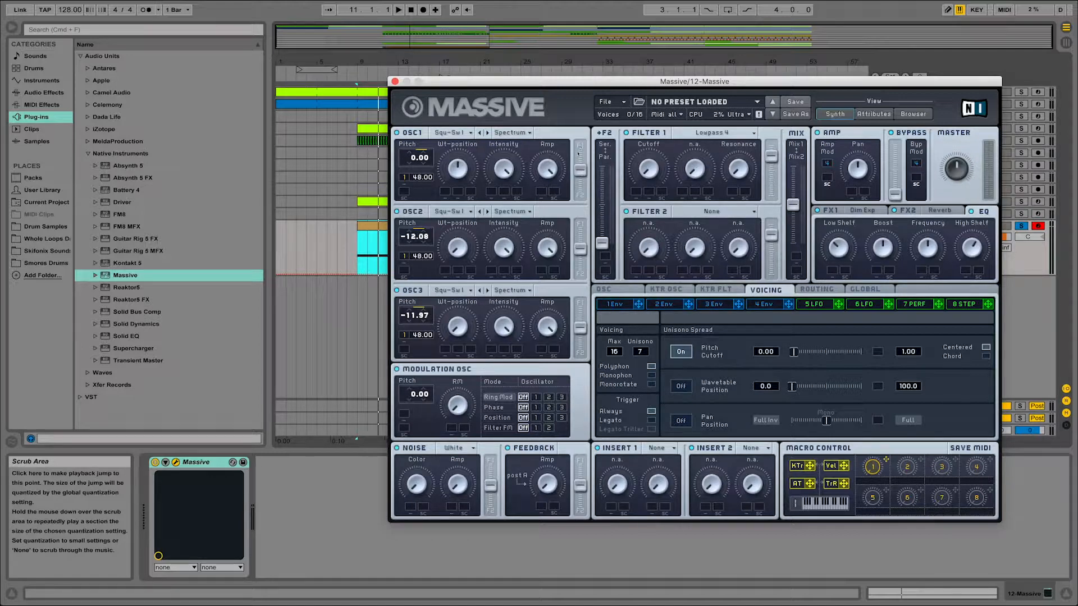
left_click_drag(579, 178, 576, 124)
left_click_drag(579, 250, 578, 223)
left_click_drag(580, 330, 577, 270)
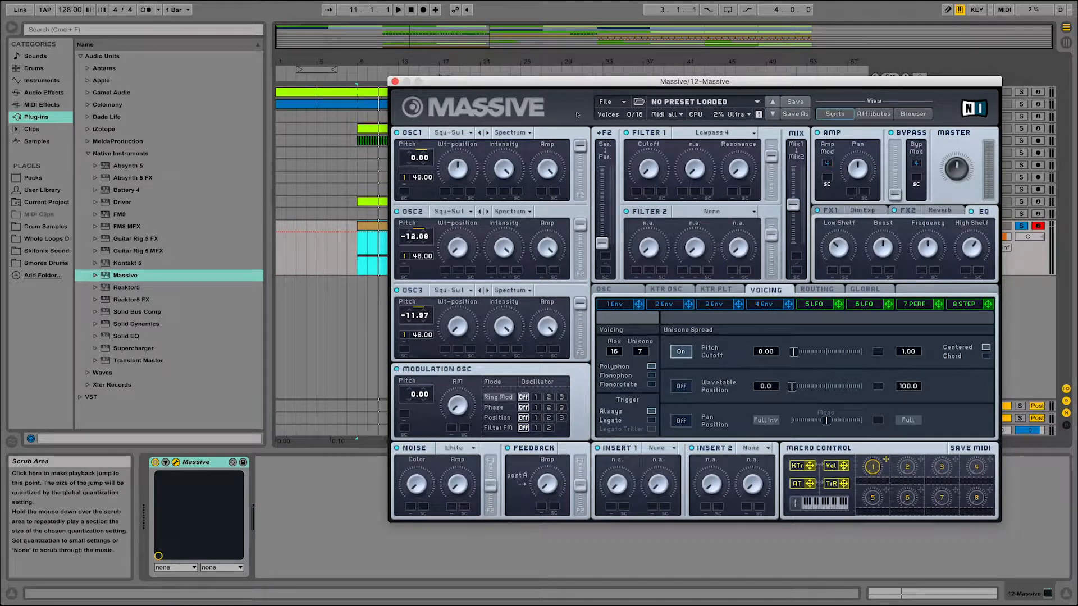
Play the Massive clip through the lowpass filter and turn down the Filter 1 cutoff
left_click(378, 226)
key("space")
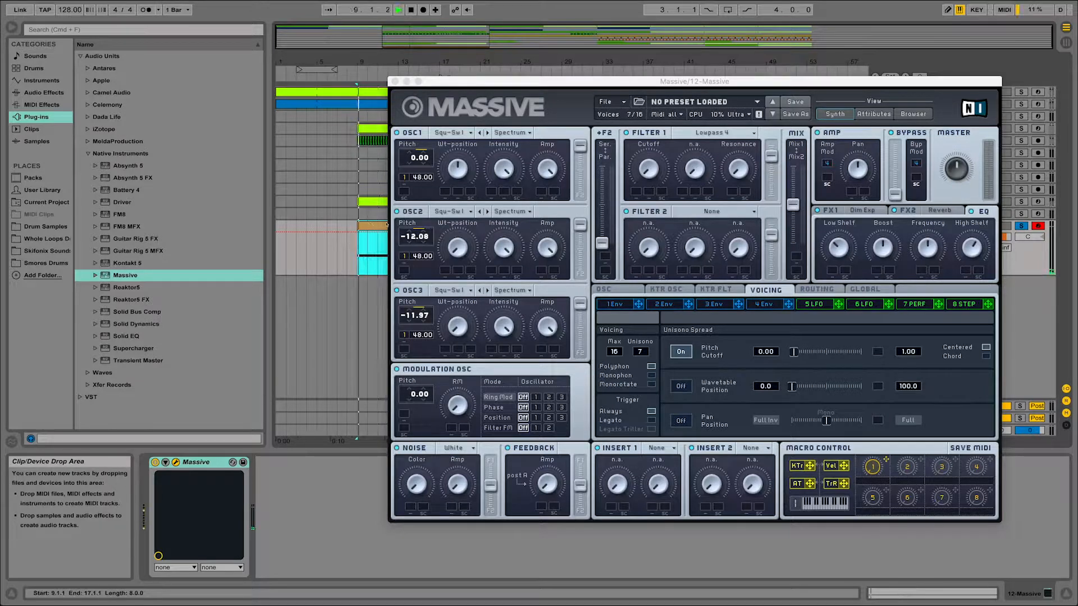
left_click(646, 166)
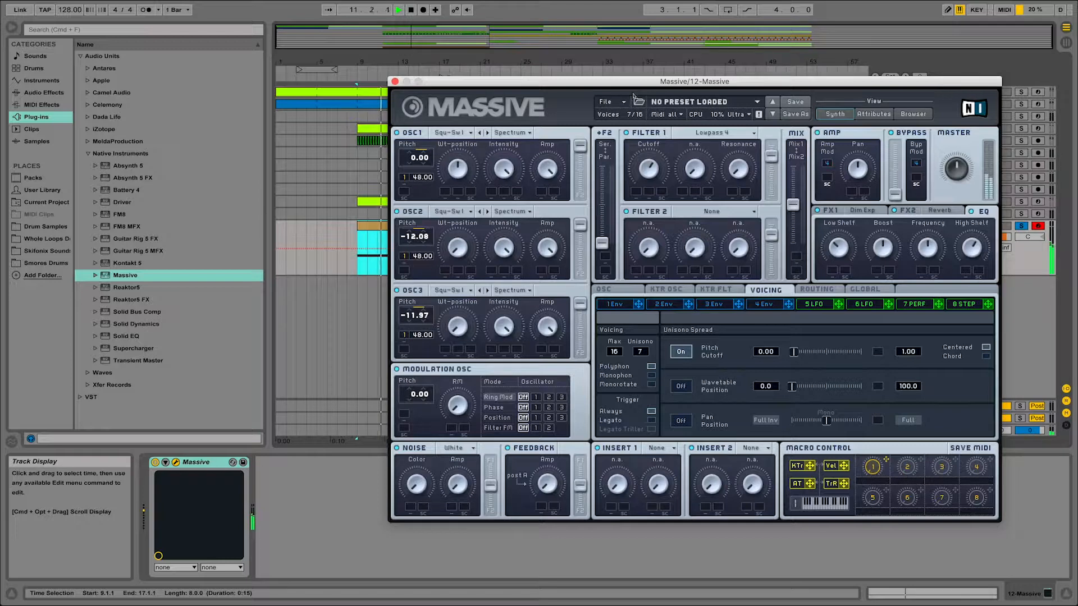
key("space")
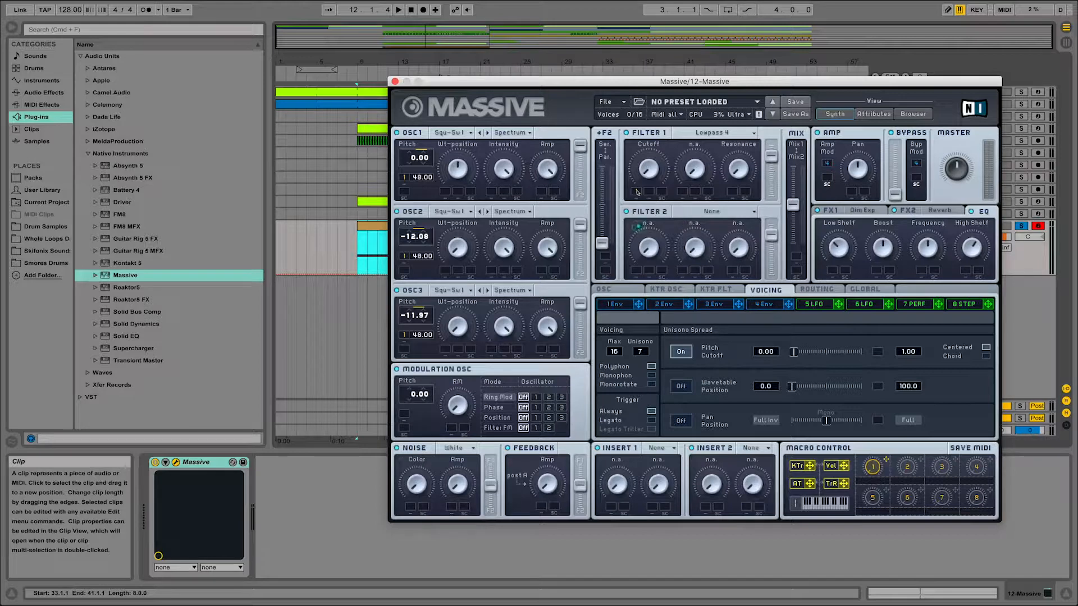
Assign macro 1 to the Filter 1 cutoff with a full-range modulation amount and audition the clip
left_click_drag(641, 196, 630, 114)
mouse_move(634, 192)
left_mouse_down()
mouse_move(637, 233)
mouse_move(639, 184)
left_mouse_up()
key("space")
key("space")
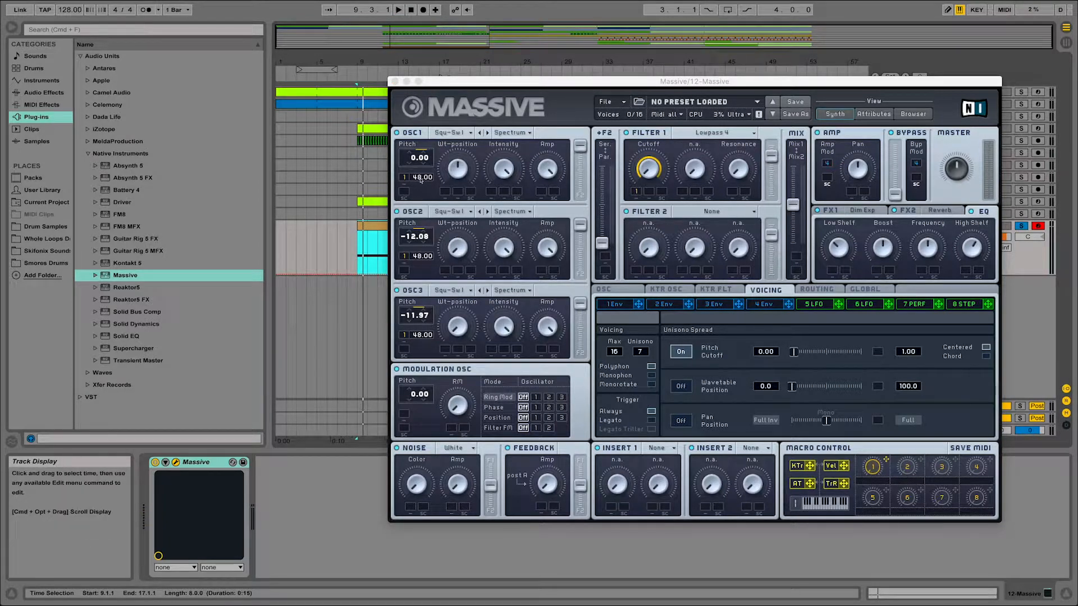
left_click(844, 277)
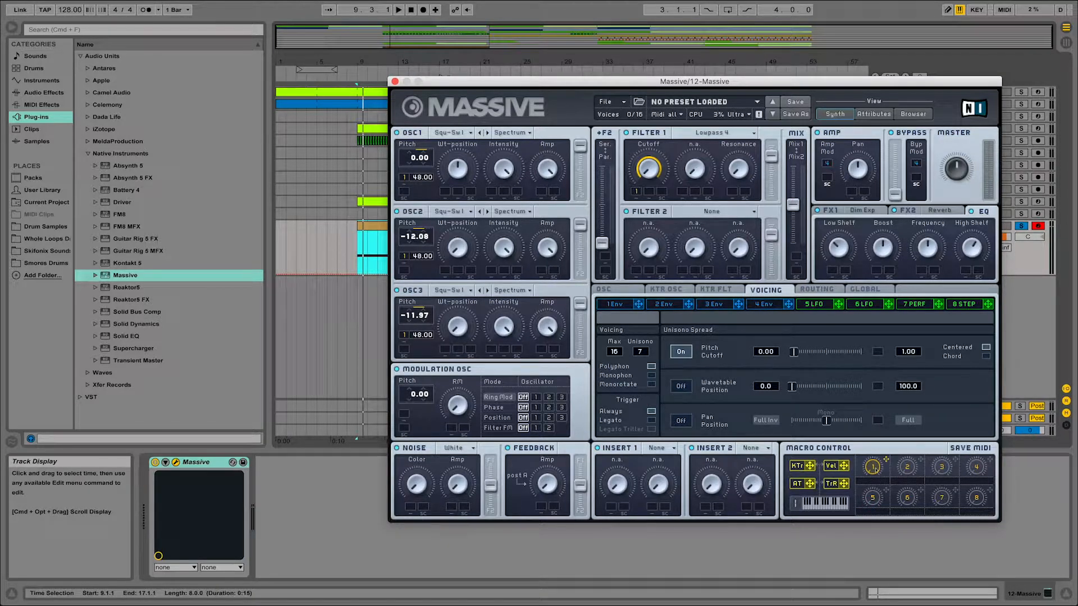
key("space")
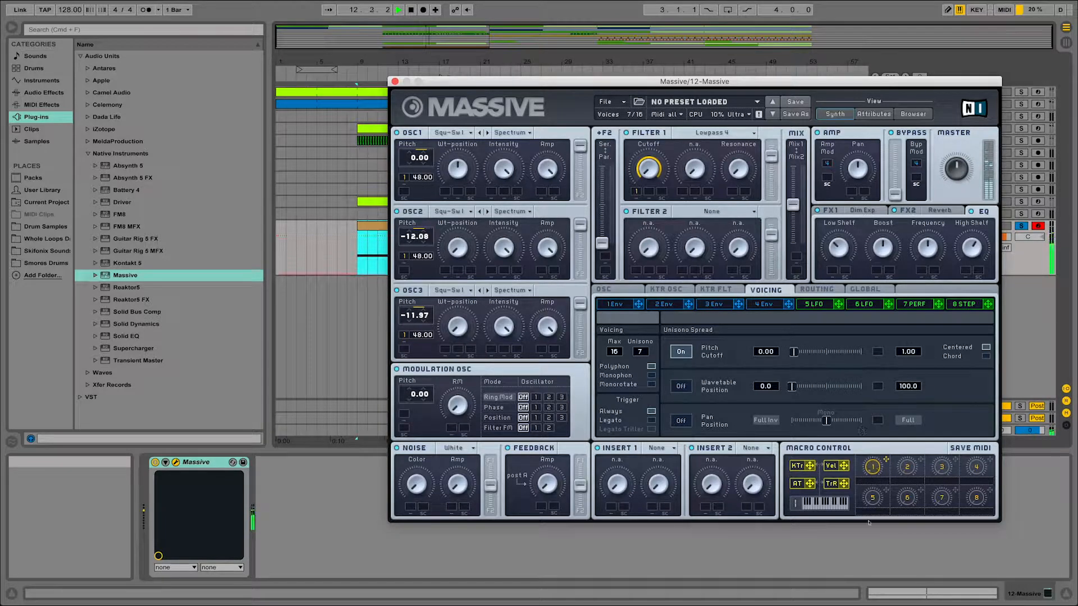
key("space")
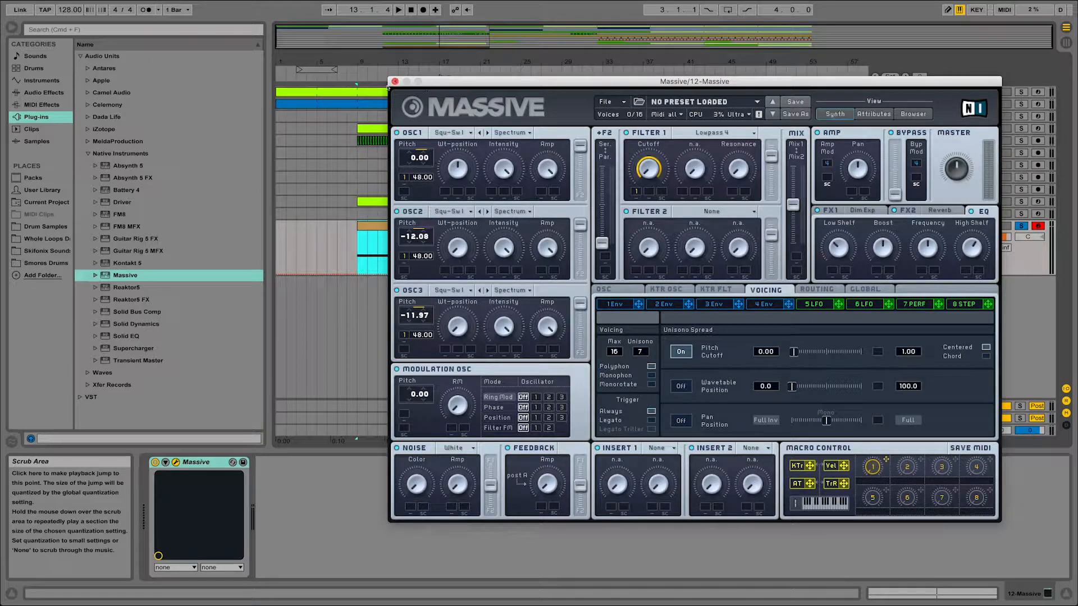
Check the Massive clip's notes, and reposition the reopened Massive window so the clip stays visible beside it
left_click(394, 81)
double_click(407, 225)
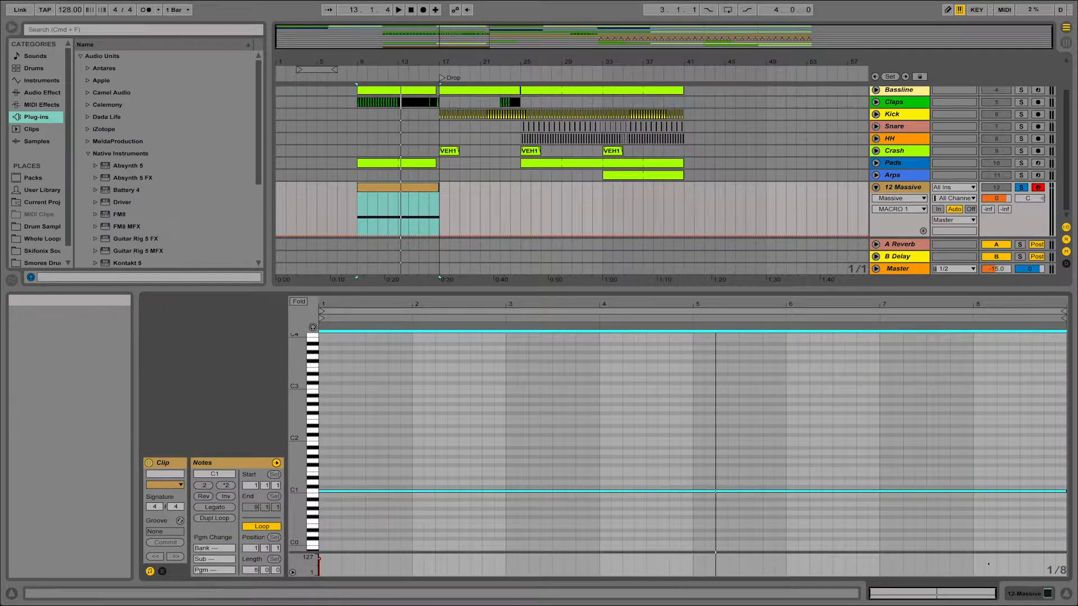
left_click(1033, 594)
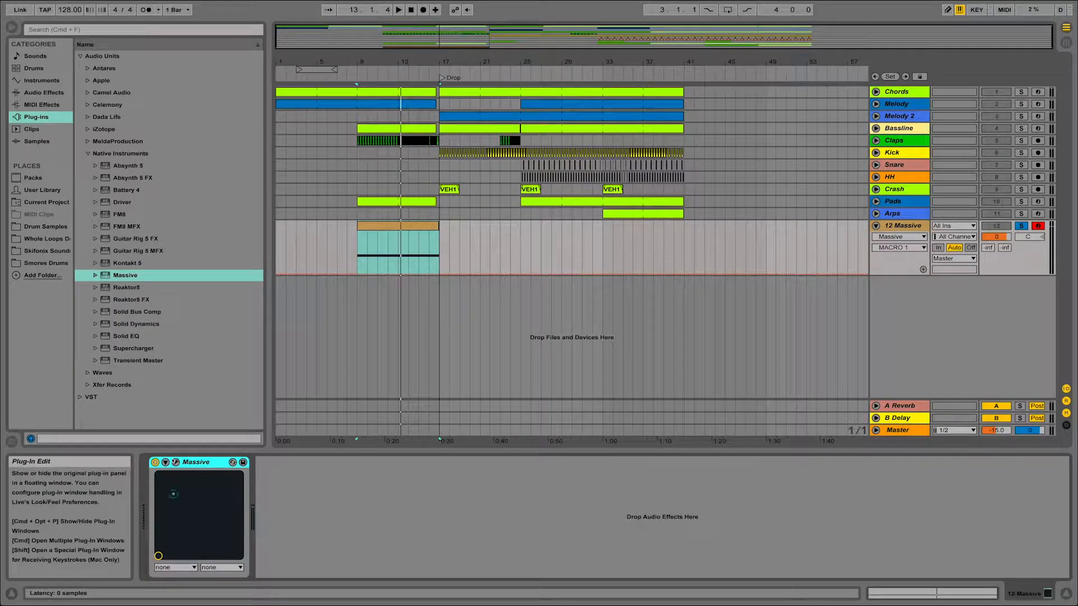
left_click(175, 462)
left_click_drag(430, 81, 571, 49)
left_click_drag(558, 48, 533, 44)
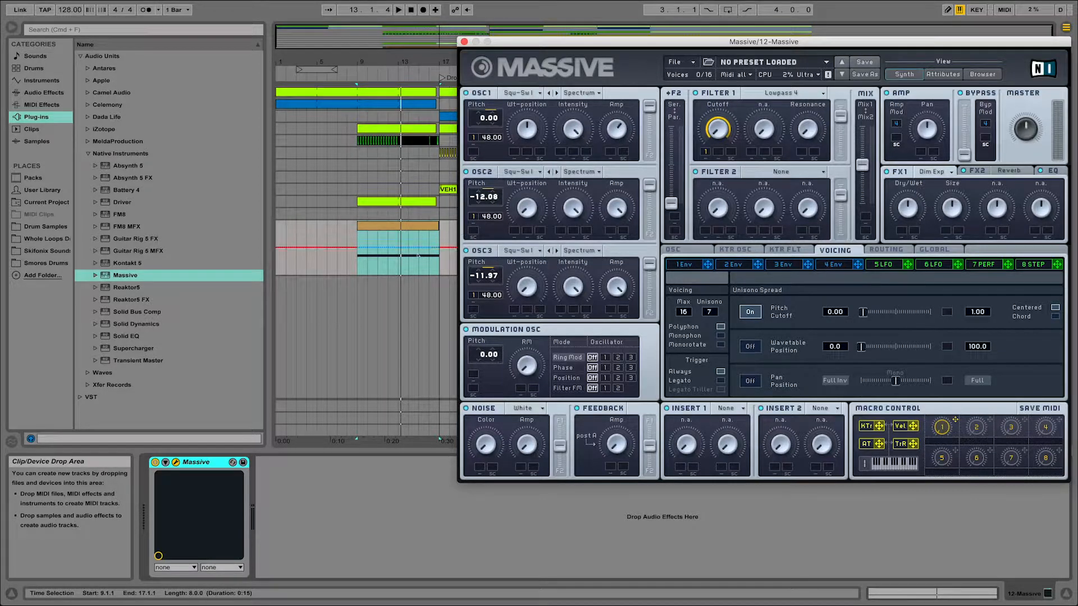
Draw a rising Macro 1 automation ramp across the Massive clip, from minimum at bar 9 to maximum at bar 17
left_click_drag(620, 132, 616, 112)
left_click(395, 271)
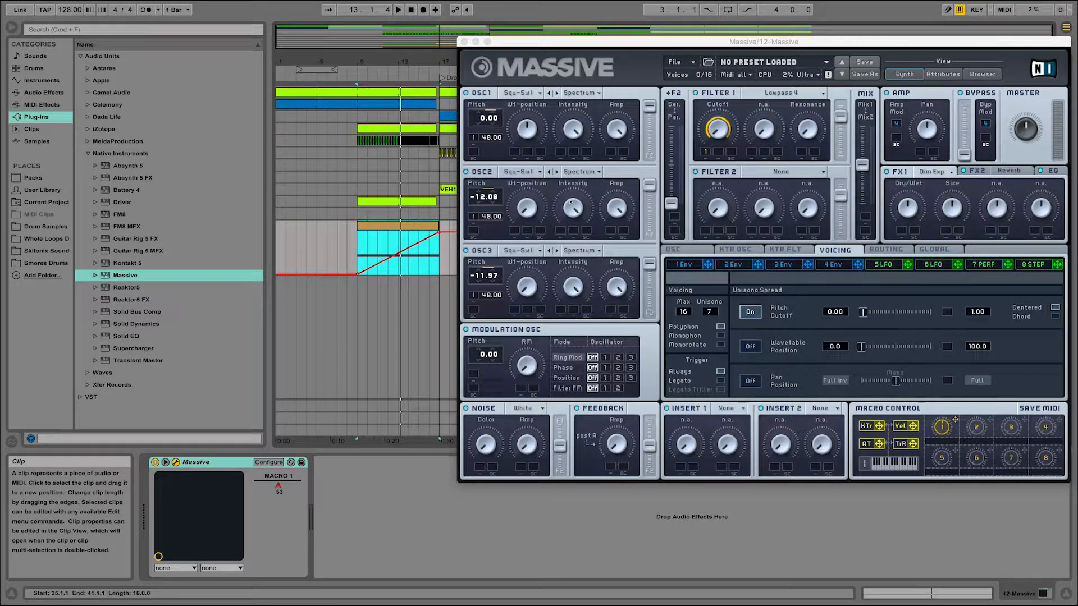
Turn OSC1's Amp down slightly and re-enable the overridden Macro 1 automation
left_click(536, 209)
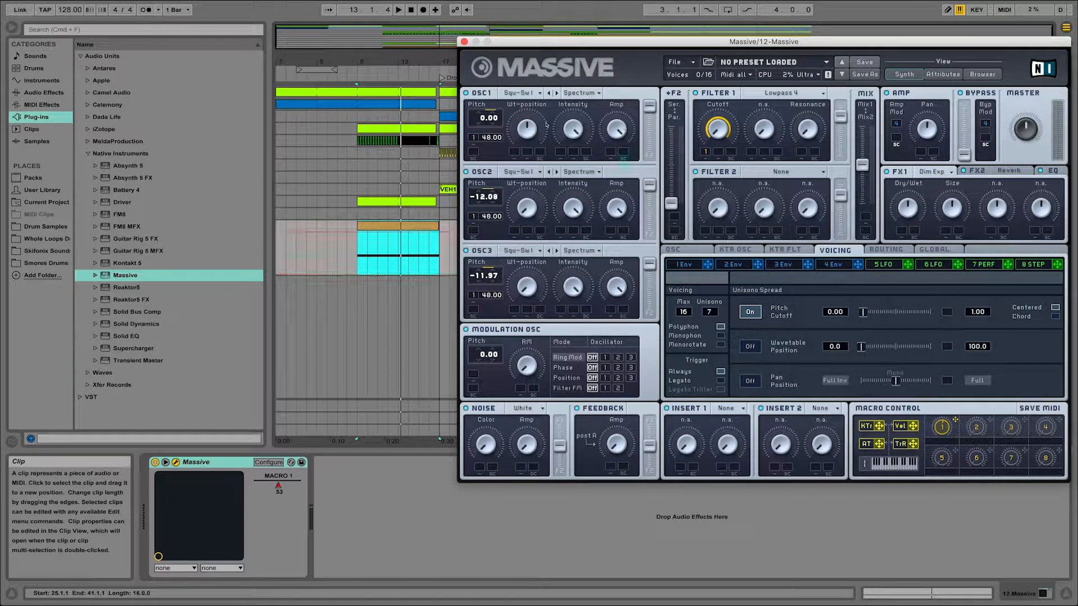
left_click(941, 427)
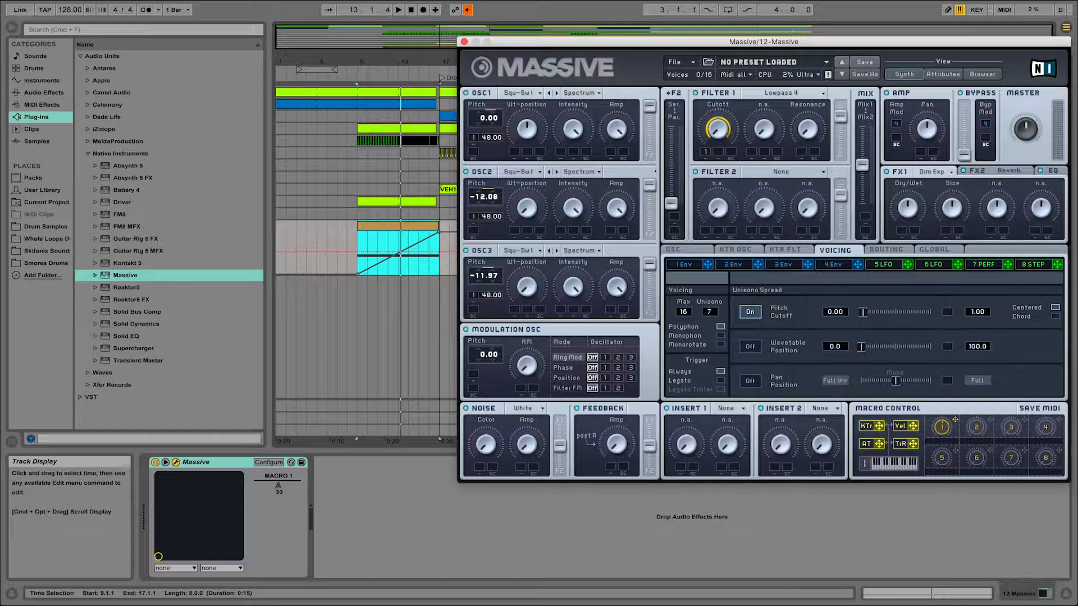
left_click_drag(620, 129, 615, 149)
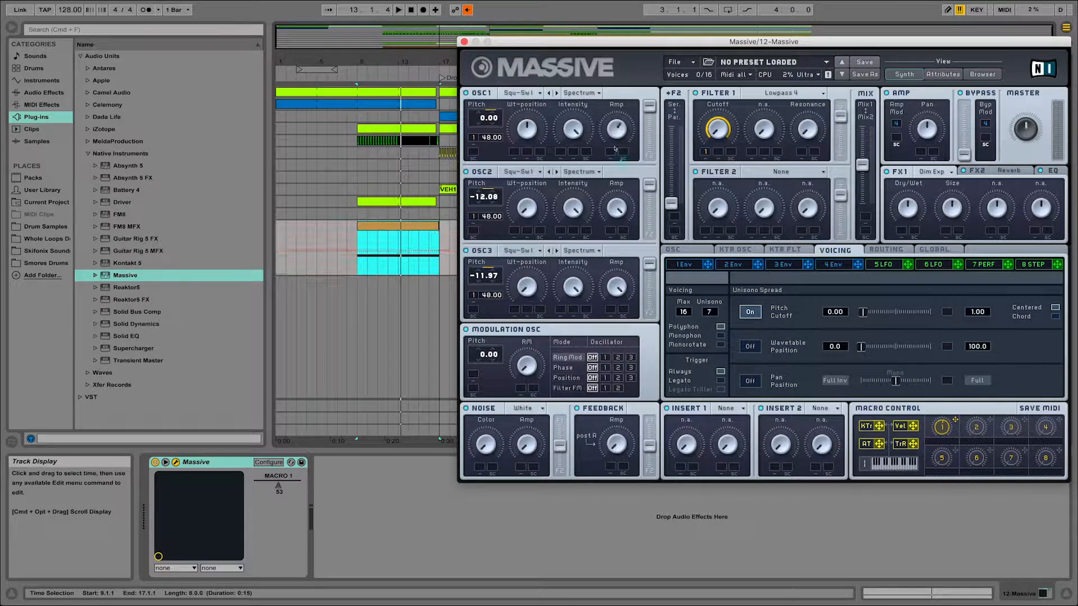
left_click(940, 428)
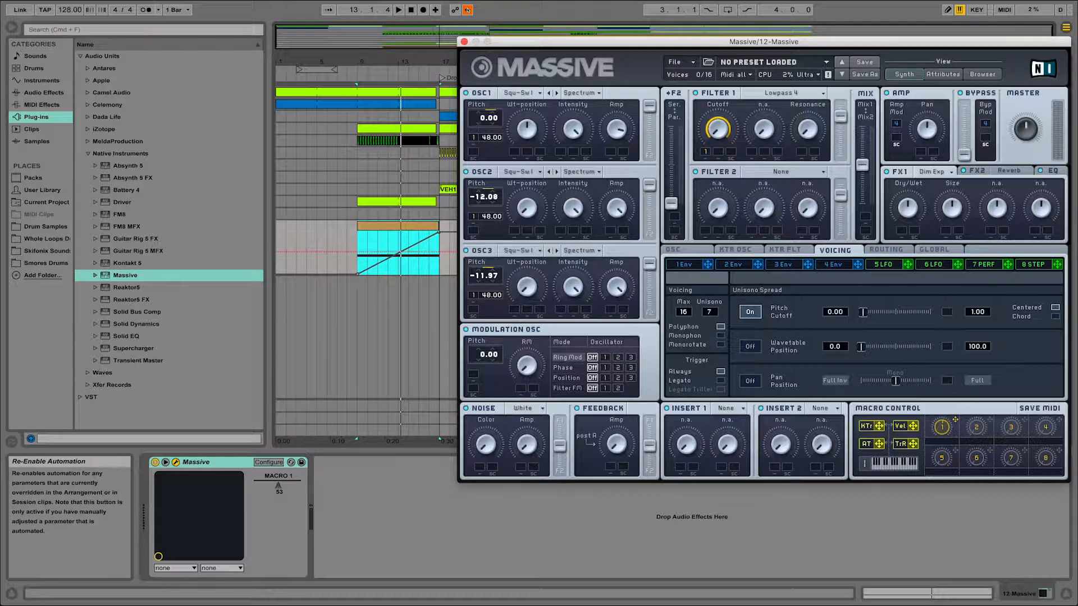
left_click(467, 10)
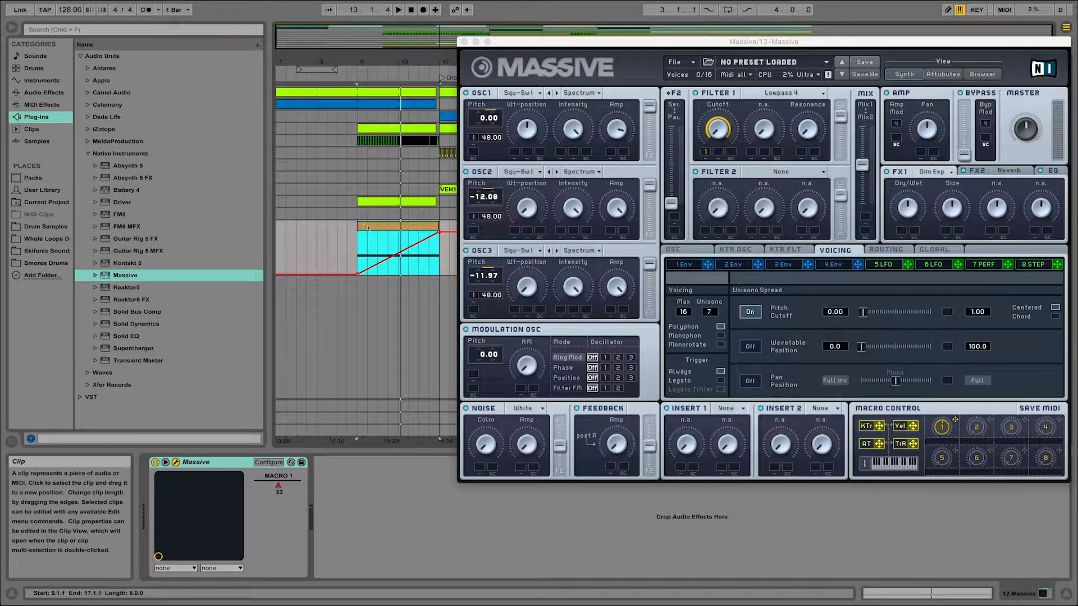
Take the Massive track out of solo and play the build-up into the drop with Massive's window closed
key("space")
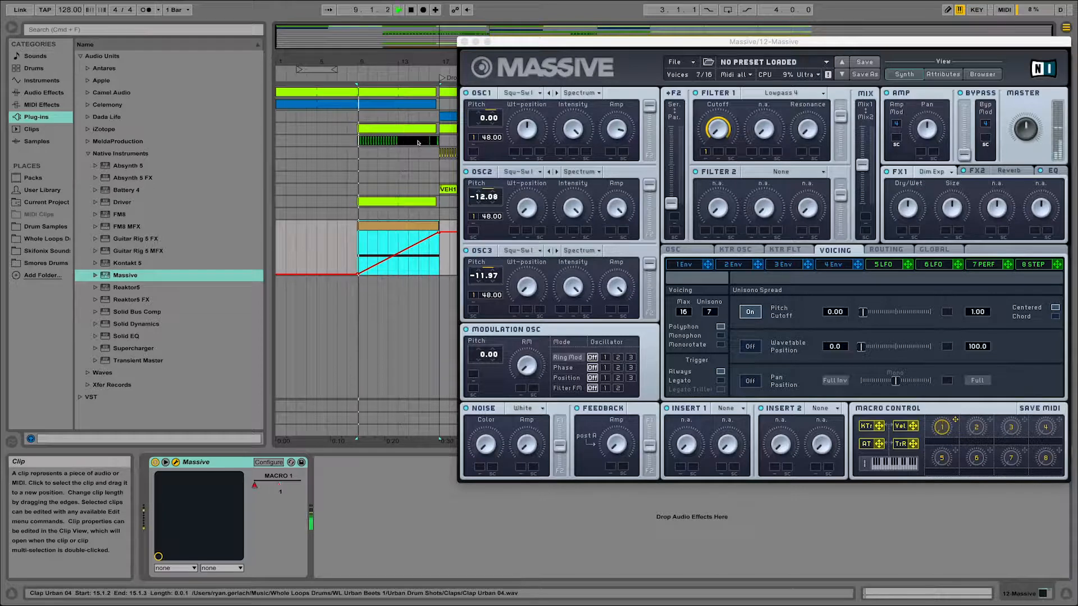
left_click(463, 43)
key("space")
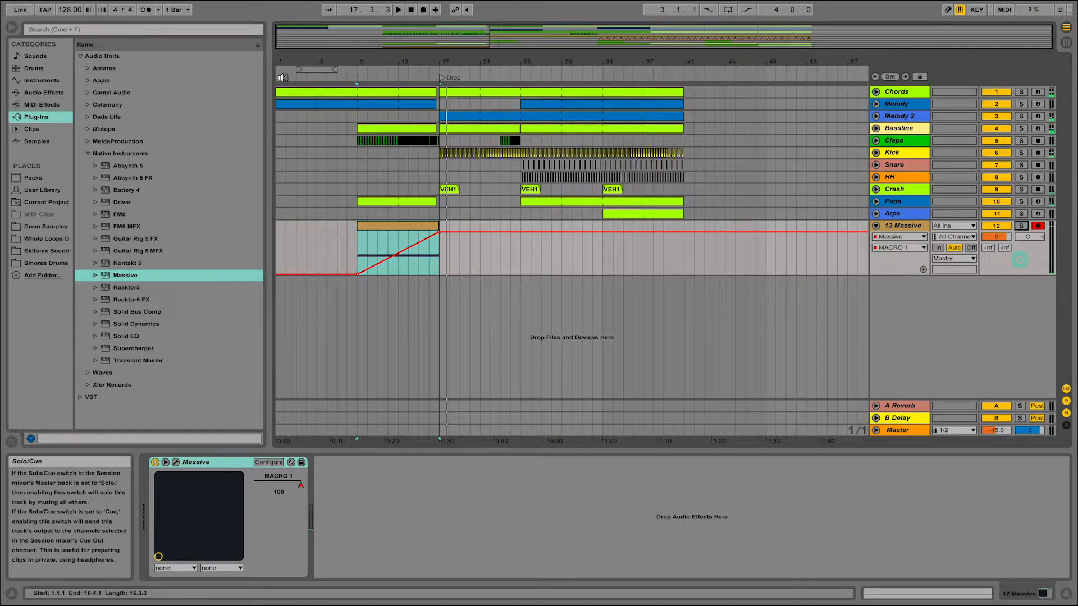
Set the arrangement grid to 1/8 and end both the Massive clip and its Macro 1 ramp at 16.4.1
left_click_drag(436, 61, 463, 146)
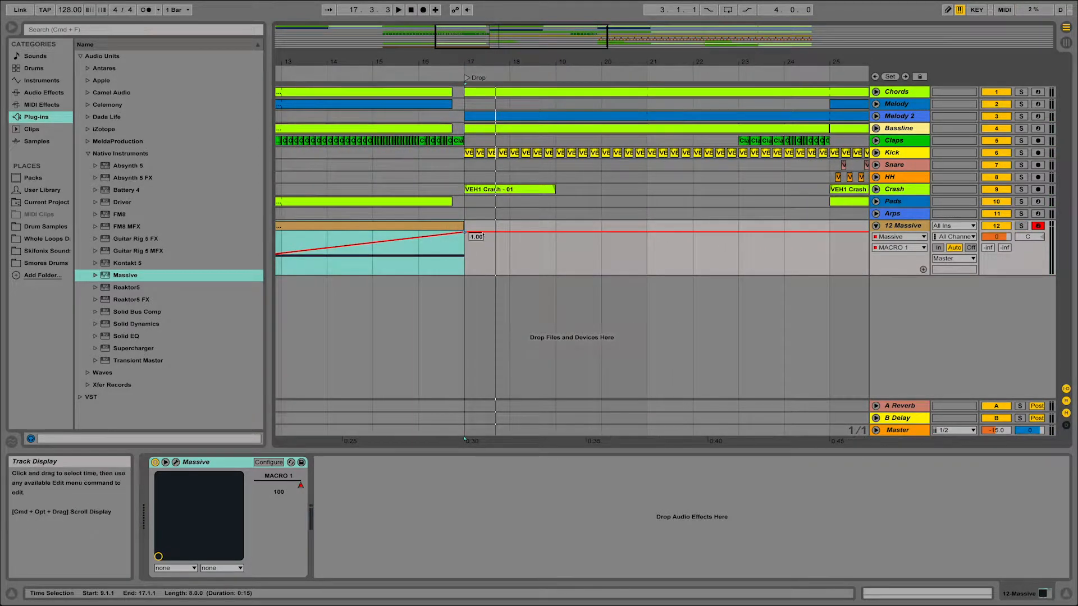
right_click(495, 268)
left_click(555, 361)
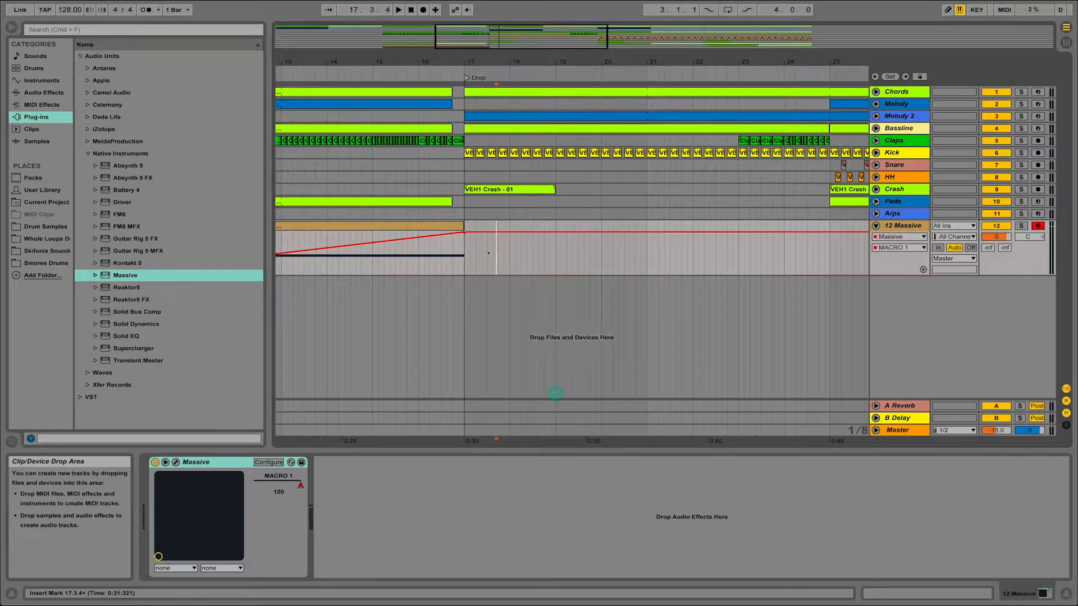
left_click_drag(463, 226, 452, 227)
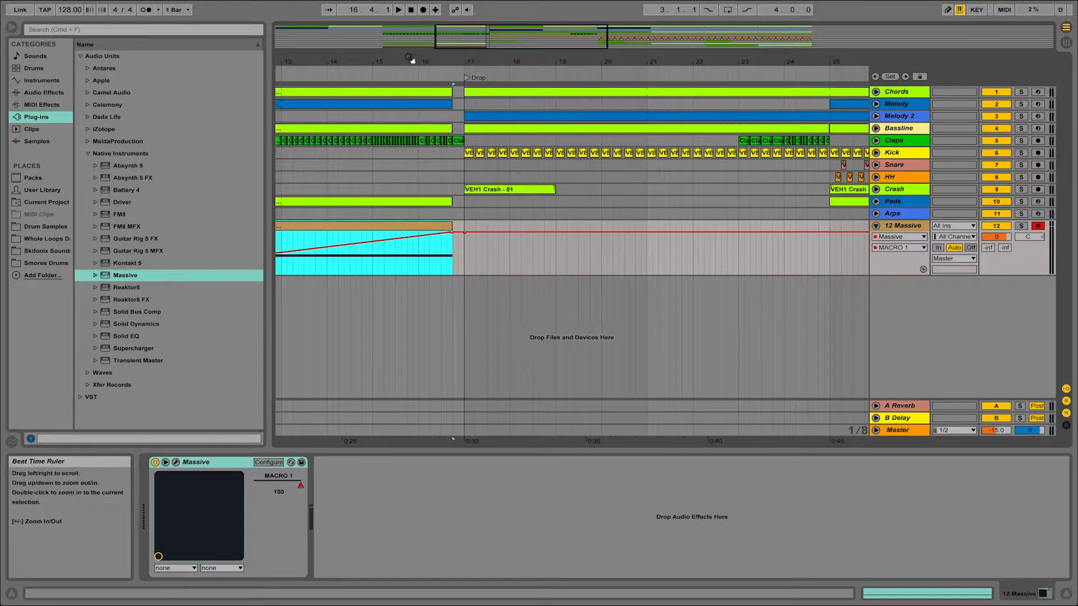
left_click_drag(411, 61, 411, 47)
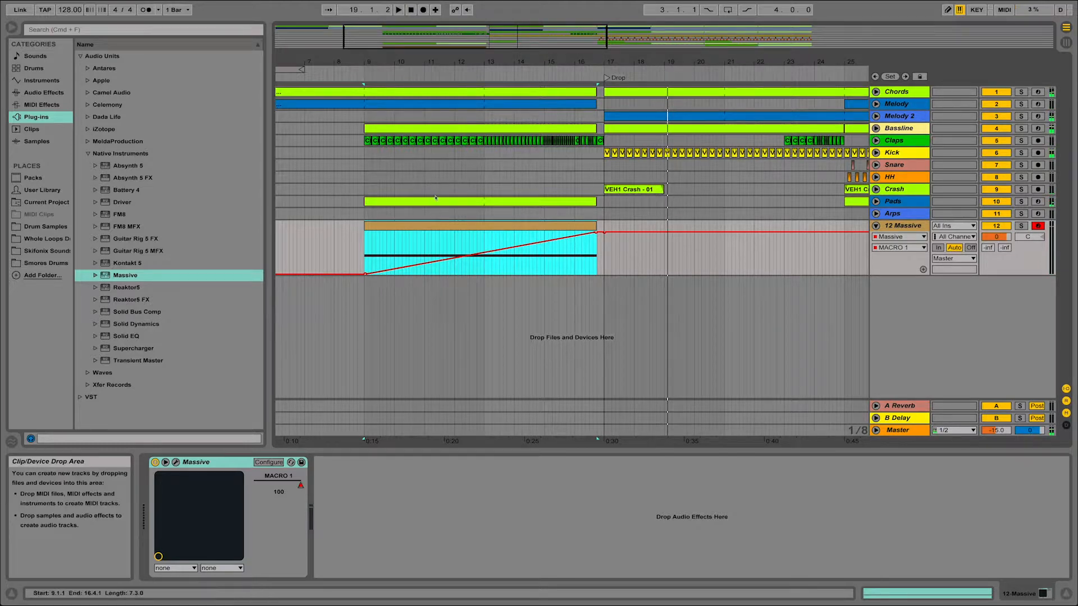
Load Hardclipper in Massive's Insert 1 and raise its Dry/Wet to about halfway
left_click(175, 462)
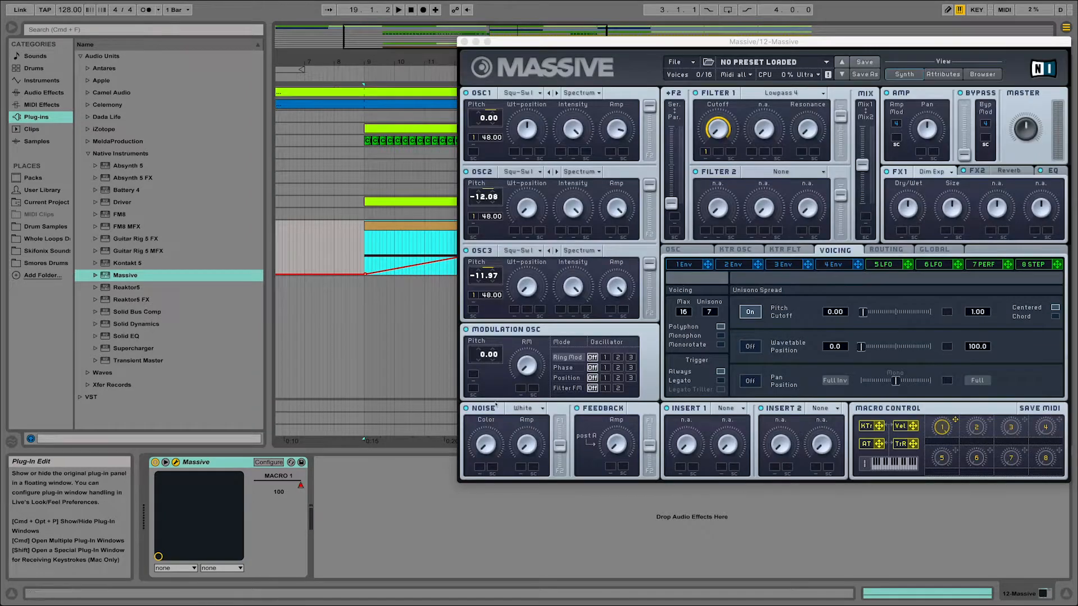
left_click(727, 408)
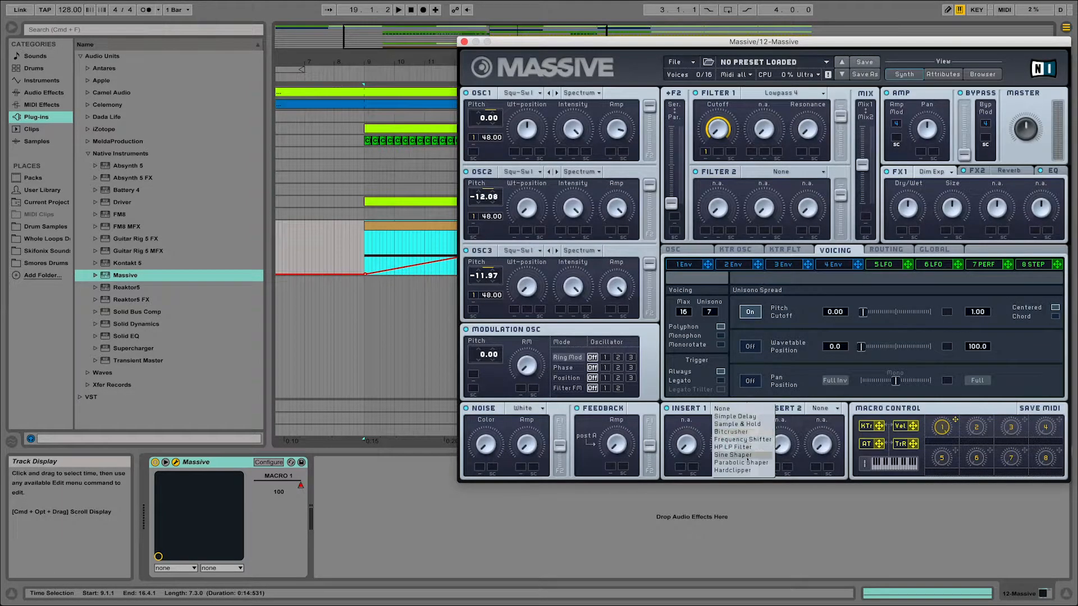
left_click(727, 471)
left_click_drag(689, 447, 685, 421)
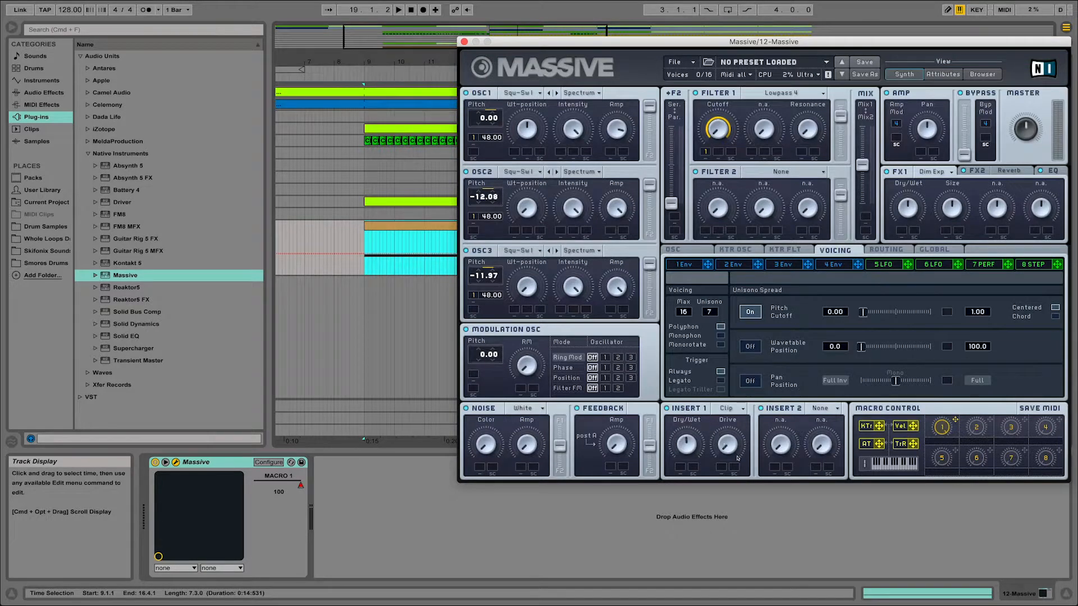
Play the clipped riser through the drop, moving Massive's window aside and closing it
key("space")
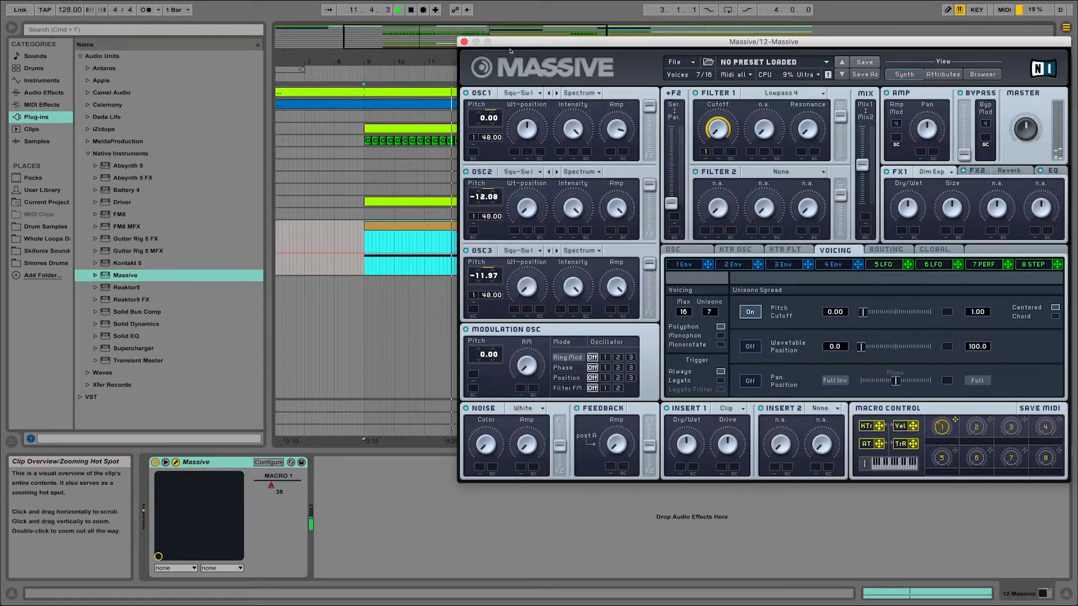
left_click_drag(646, 39, 791, 47)
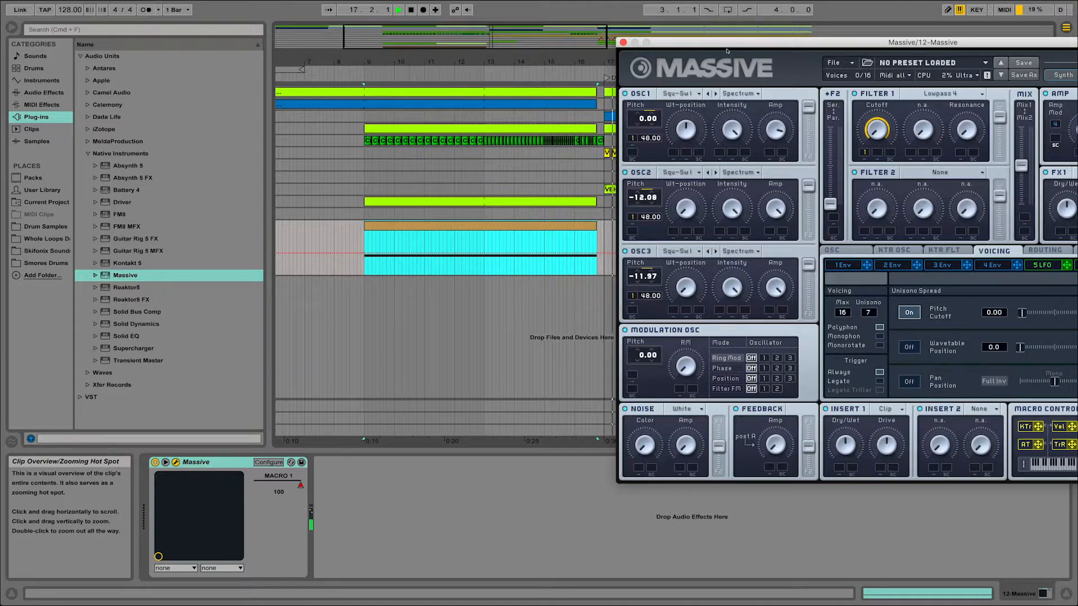
left_click(623, 42)
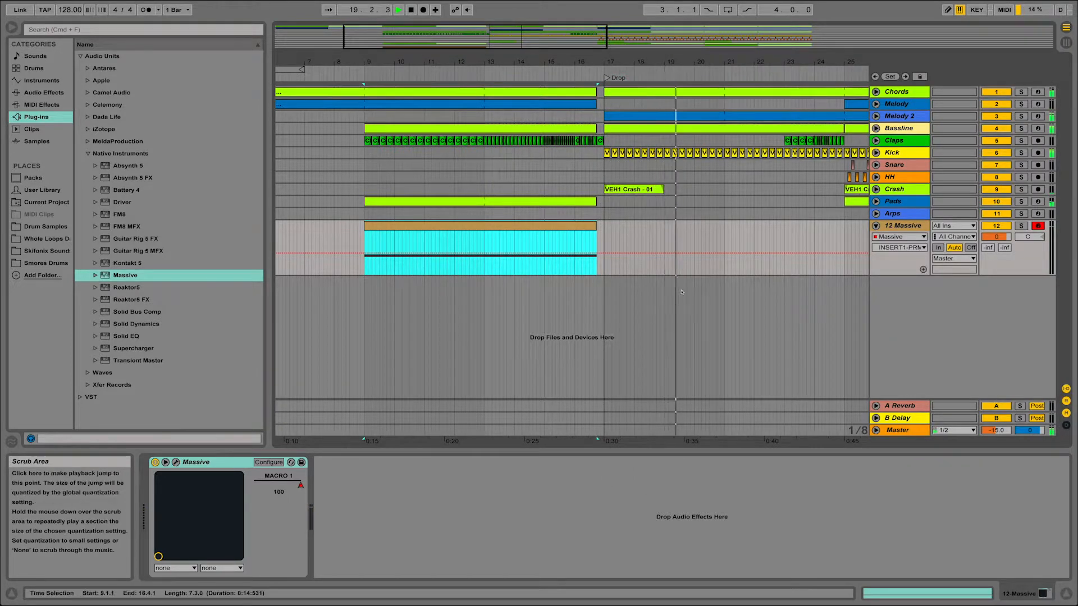